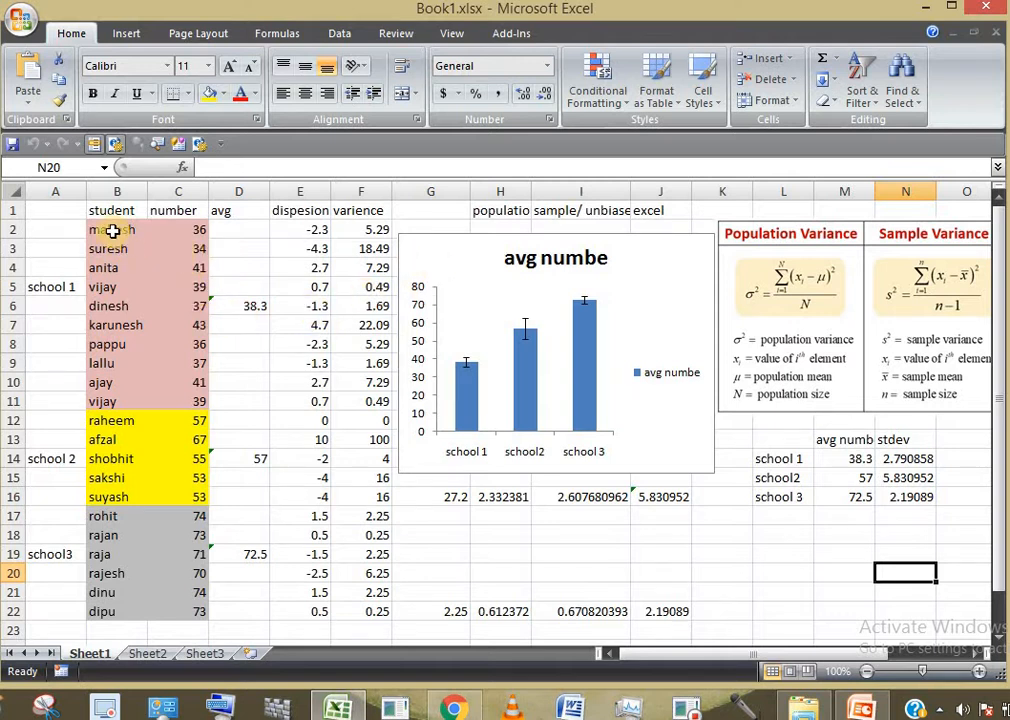
Step: Examine school 1's students and numbers in B2:C11 and the average formula in D6
{"action": "left_click_drag", "start_coordinate": [113, 231], "coordinate": [119, 397]}
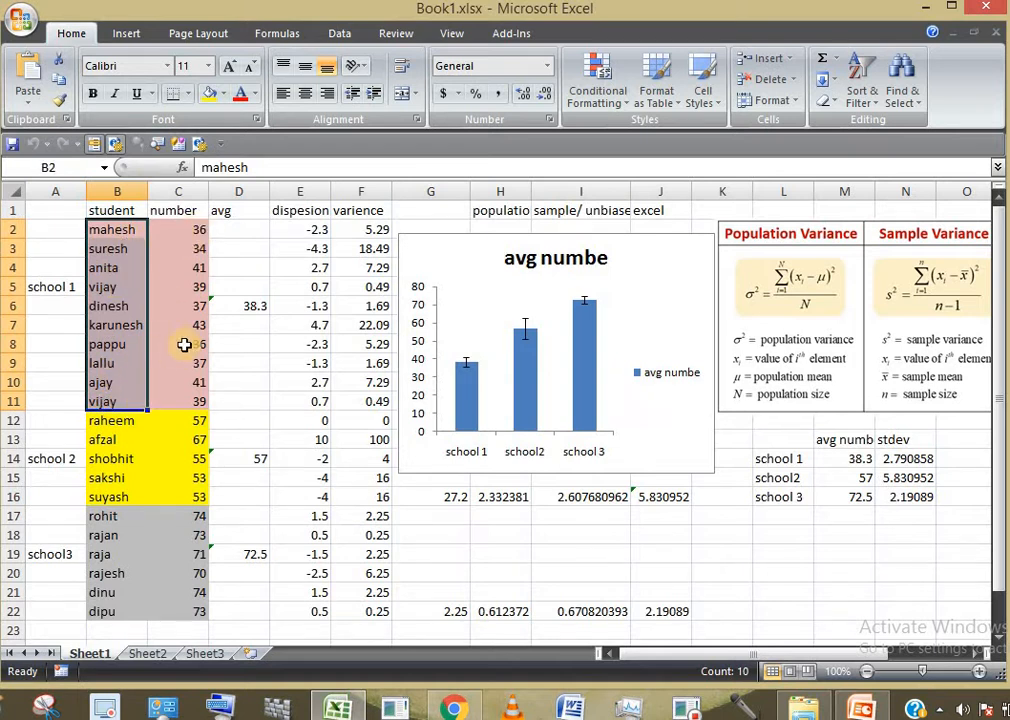
{"action": "left_click_drag", "start_coordinate": [198, 229], "coordinate": [200, 398]}
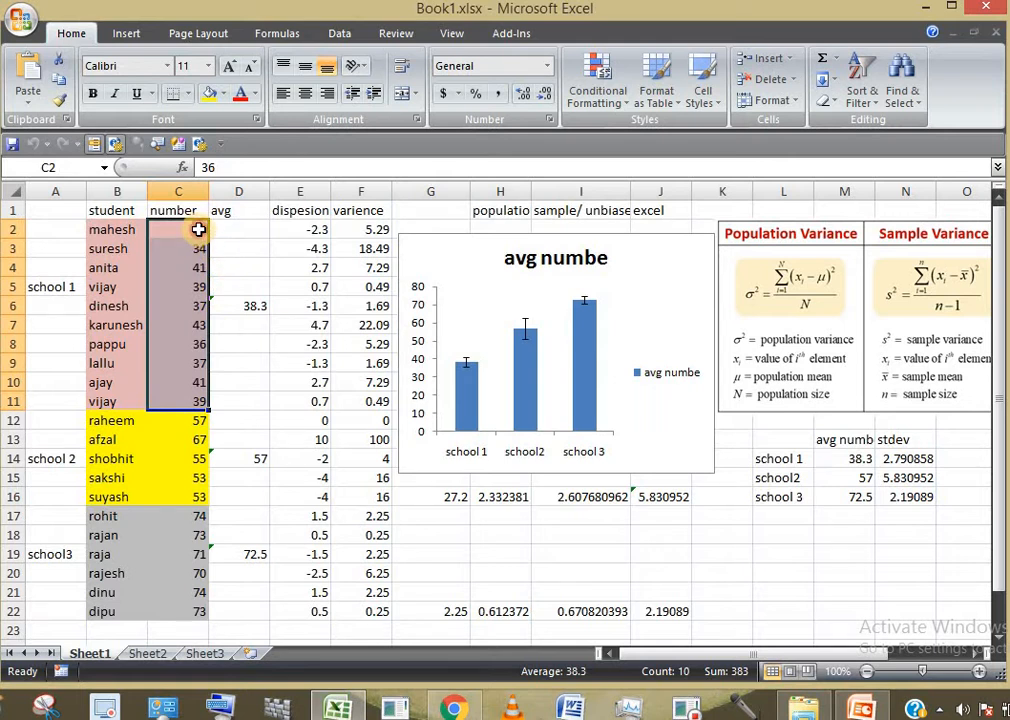
{"action": "left_click", "coordinate": [199, 229]}
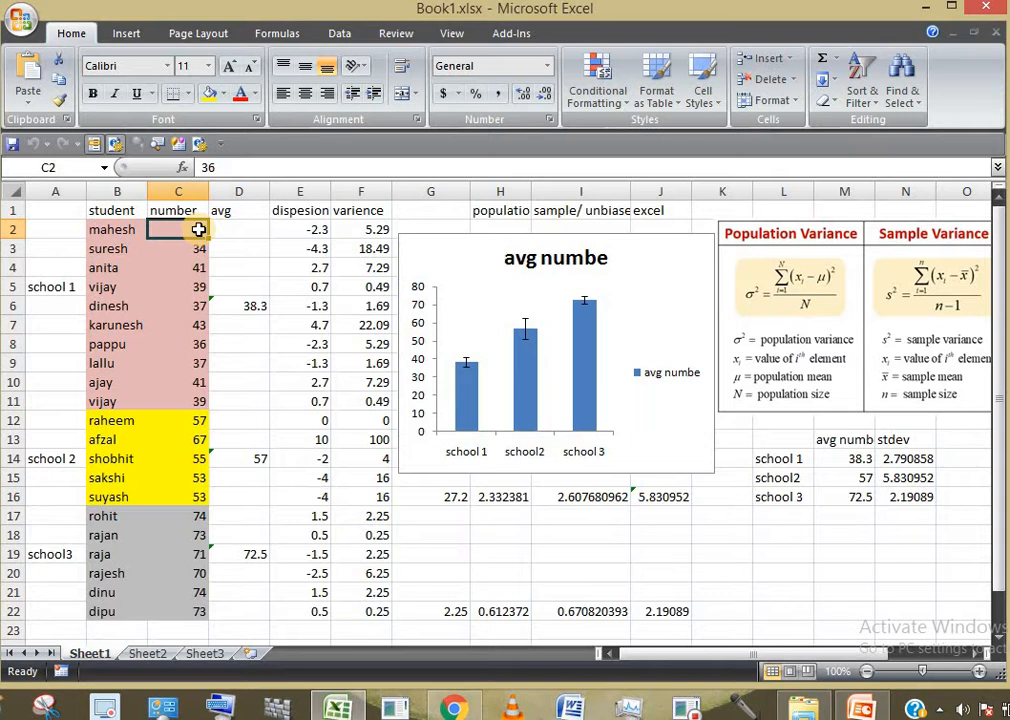
{"action": "left_click", "coordinate": [252, 306]}
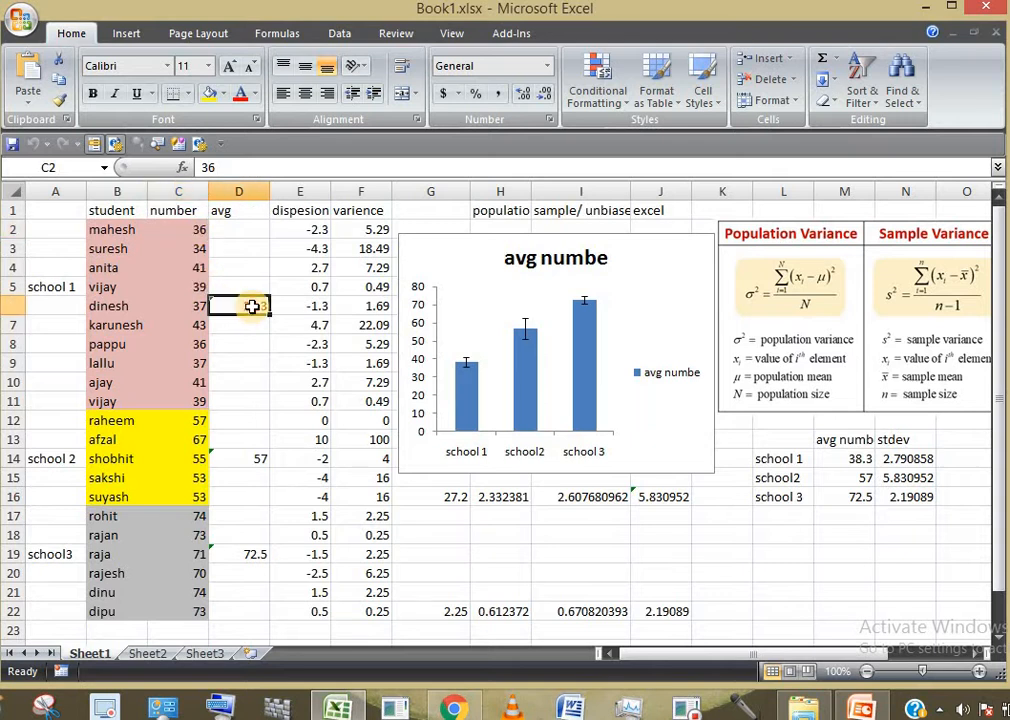
{"action": "double_click", "coordinate": [252, 306]}
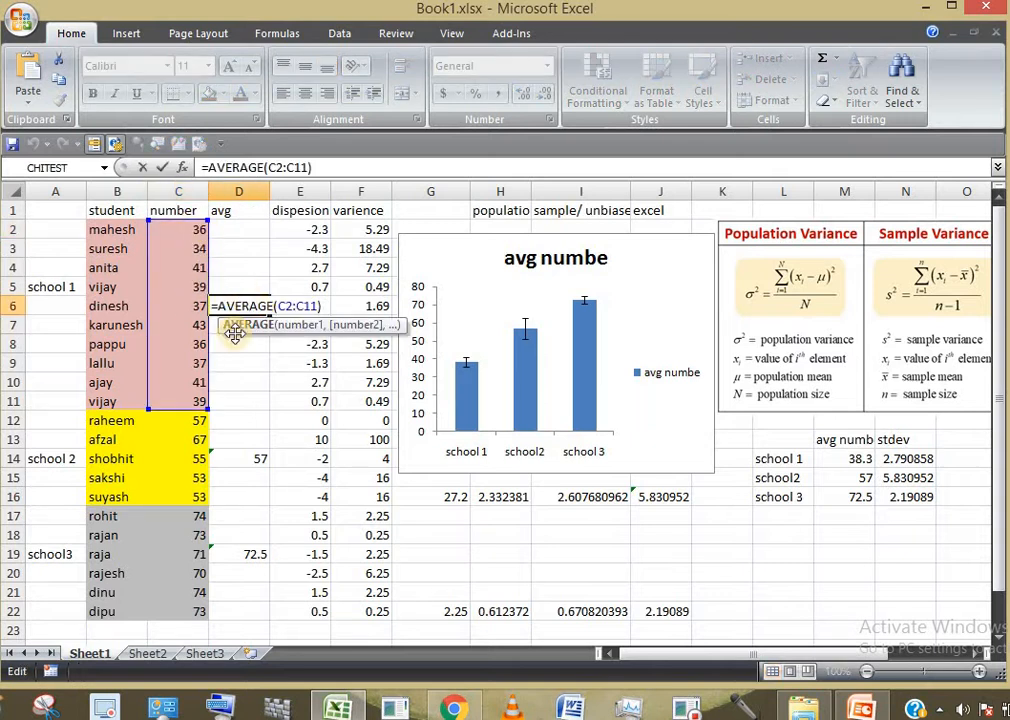
Step: Examine the dispersion formula in E2 and the variance formula in F2
{"action": "left_click", "coordinate": [300, 229]}
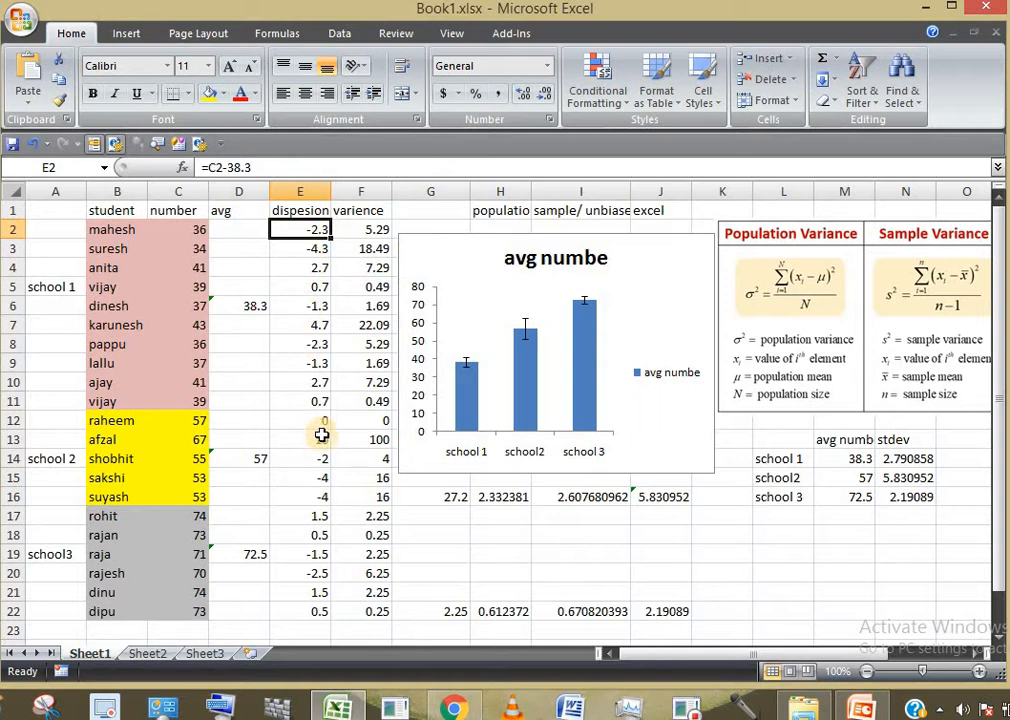
{"action": "left_click", "coordinate": [381, 232]}
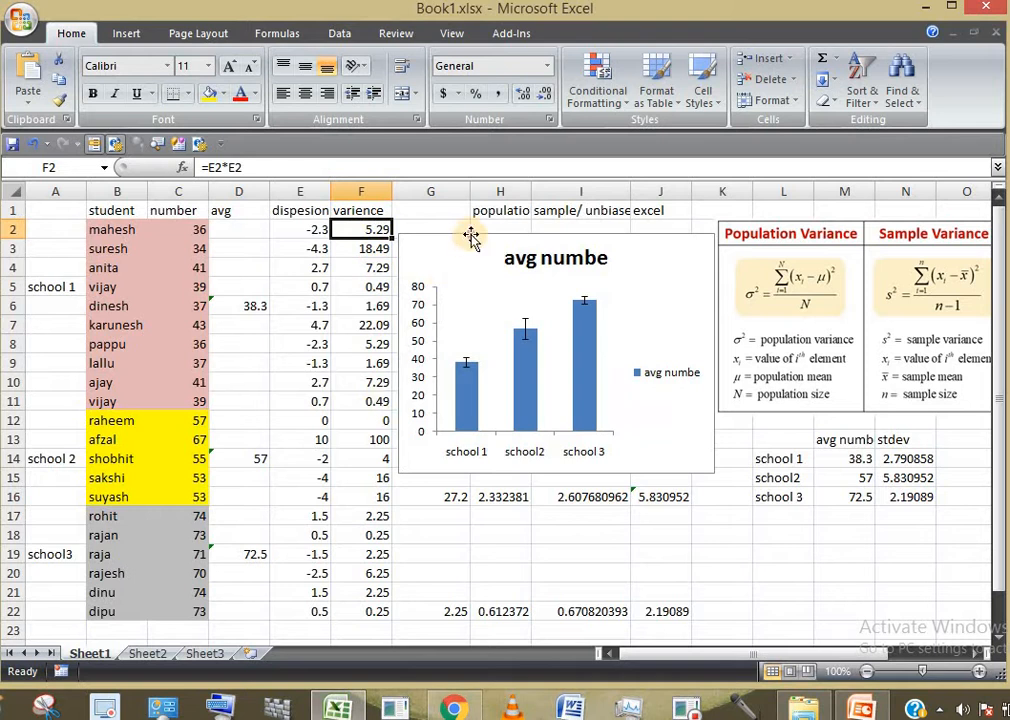
{"action": "left_click_drag", "start_coordinate": [467, 236], "coordinate": [512, 234]}
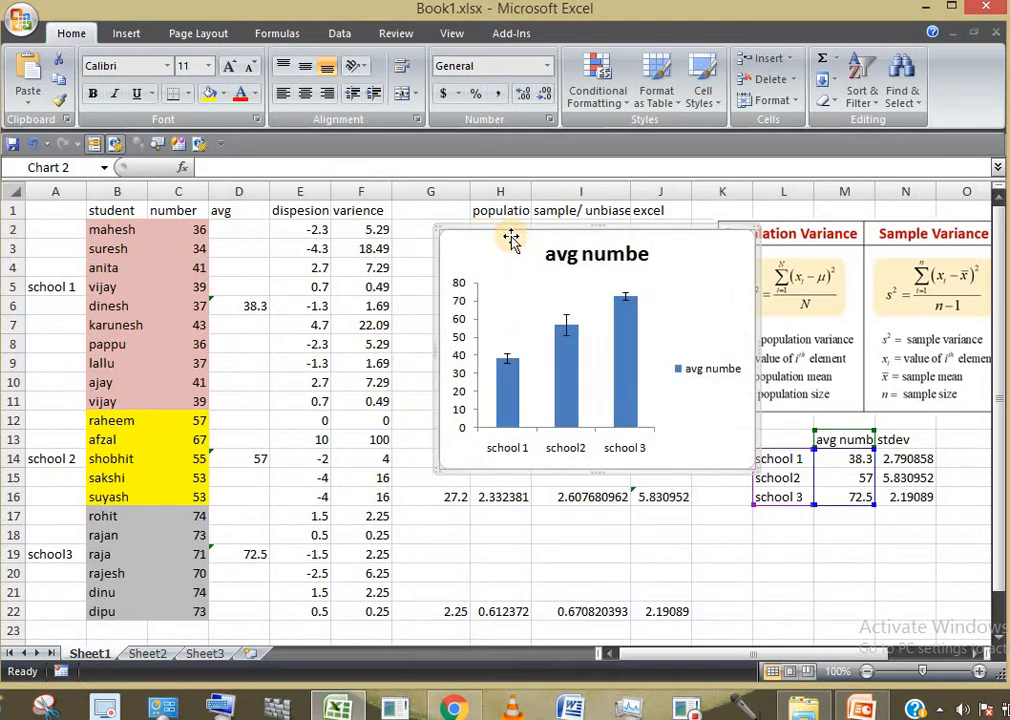
{"action": "double_click", "coordinate": [372, 231]}
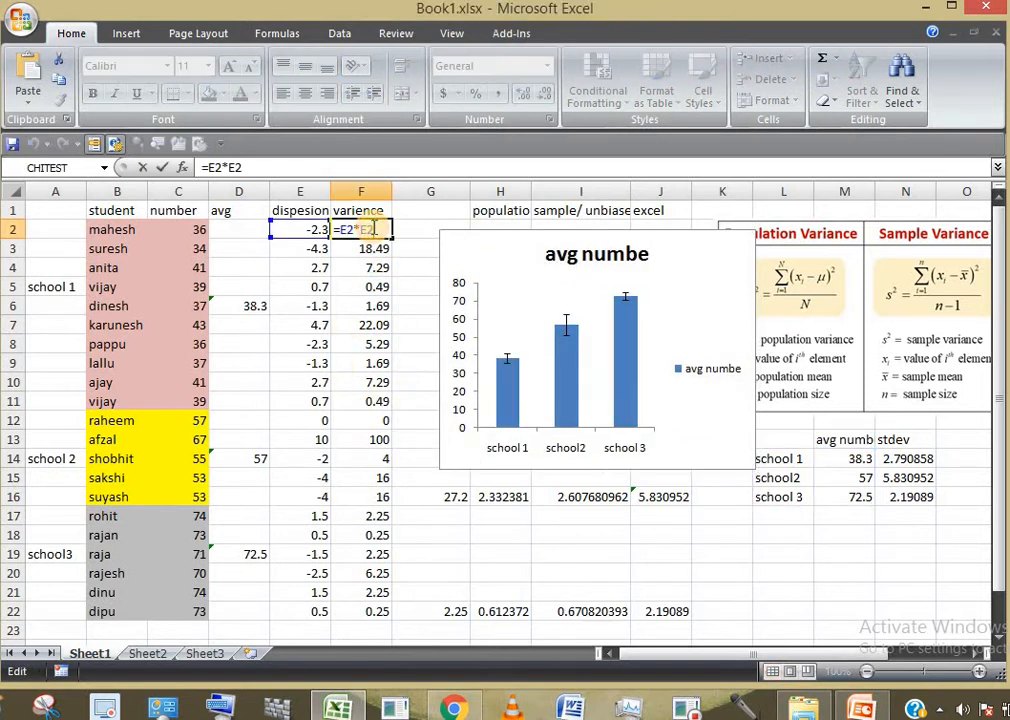
Step: Delete the existing average number column chart covering the standard deviation calculations
{"action": "left_click", "coordinate": [455, 496]}
{"action": "left_click_drag", "start_coordinate": [497, 236], "coordinate": [596, 233]}
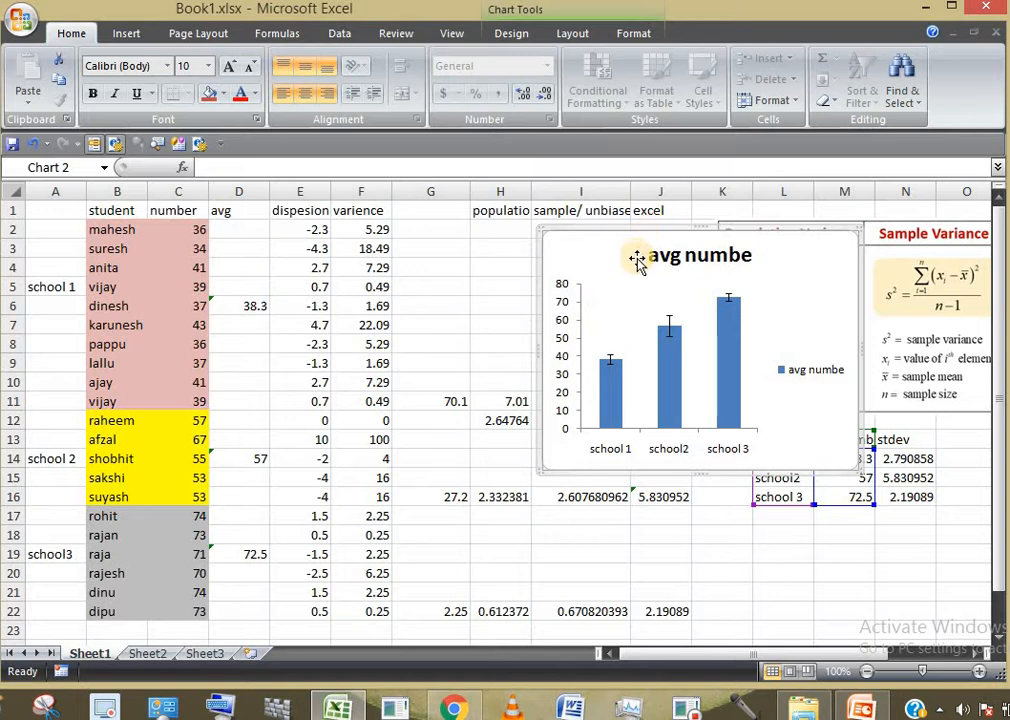
{"action": "key", "text": "Delete"}
Step: Examine the sum of variances formula in G11 and the population standard deviation formula in H11
{"action": "left_click", "coordinate": [458, 402]}
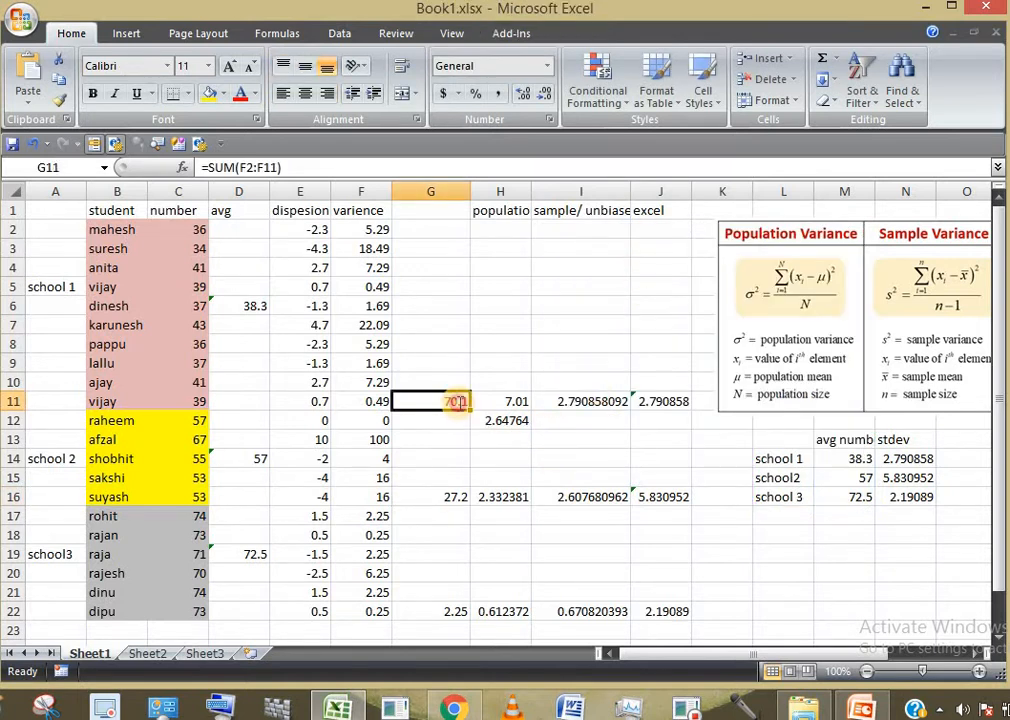
{"action": "double_click", "coordinate": [458, 402]}
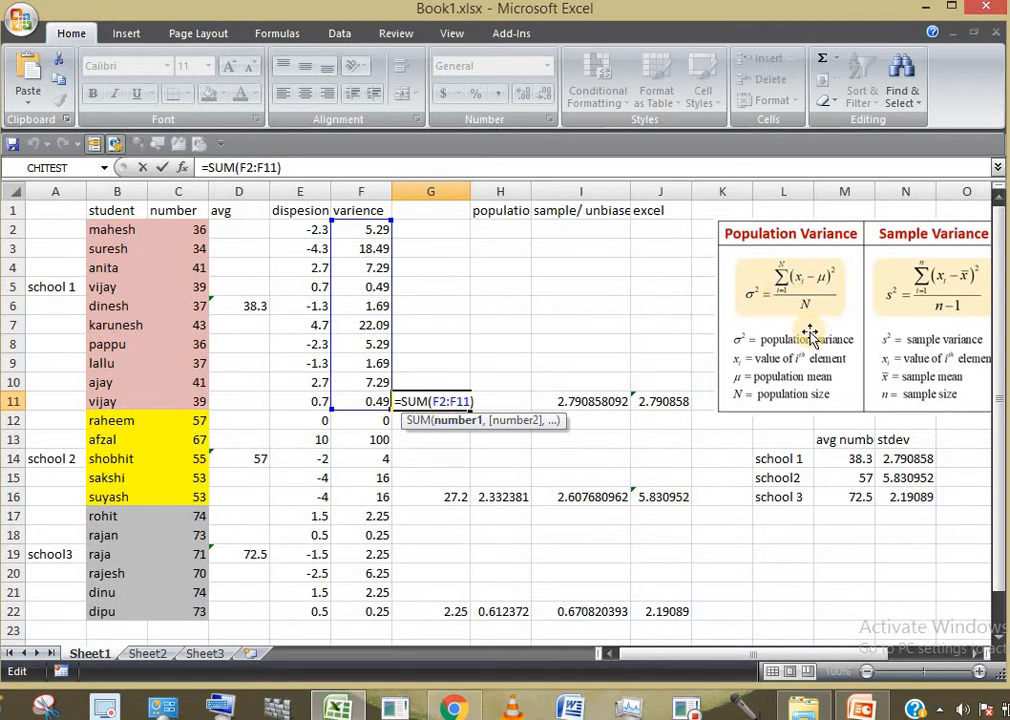
{"action": "left_click", "coordinate": [722, 401]}
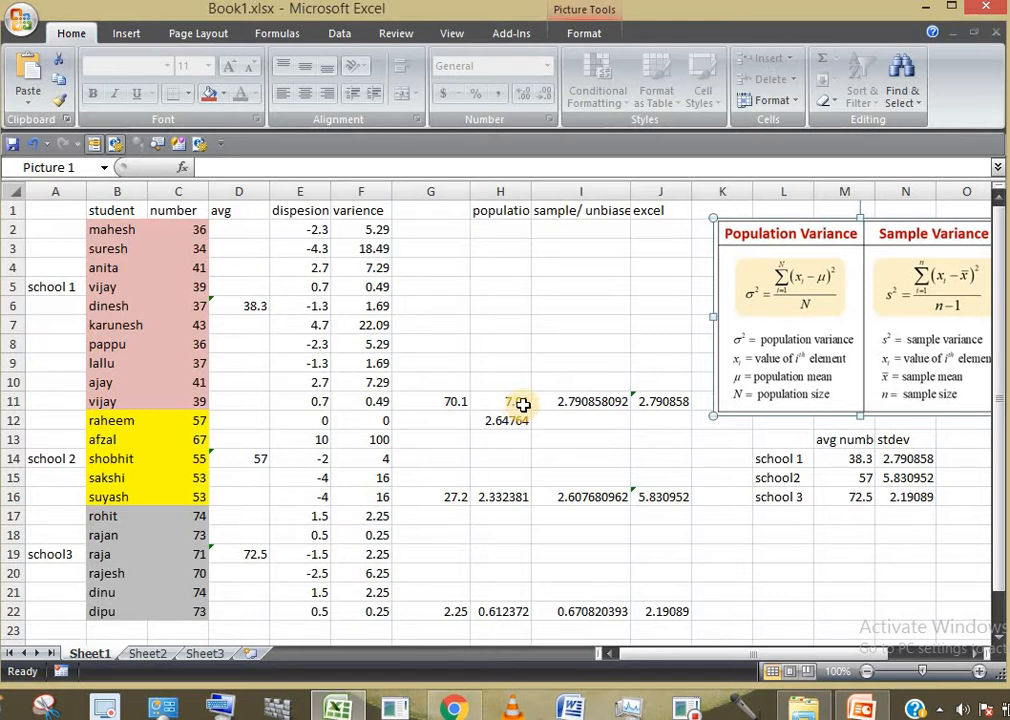
{"action": "left_click", "coordinate": [520, 436]}
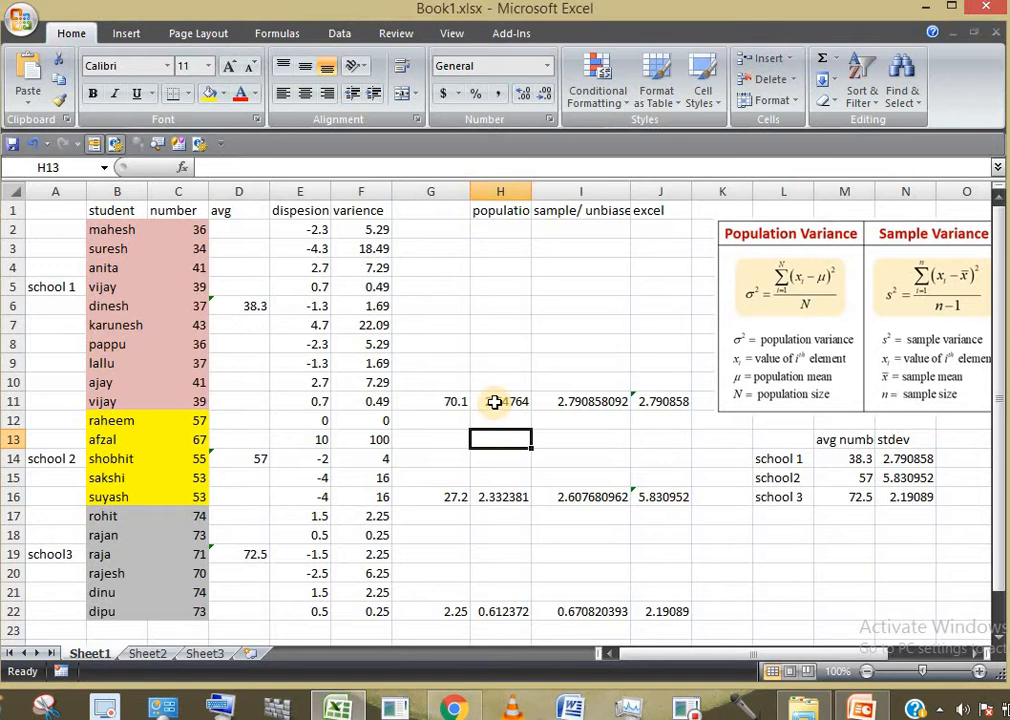
{"action": "left_click", "coordinate": [494, 402]}
{"action": "double_click", "coordinate": [480, 402]}
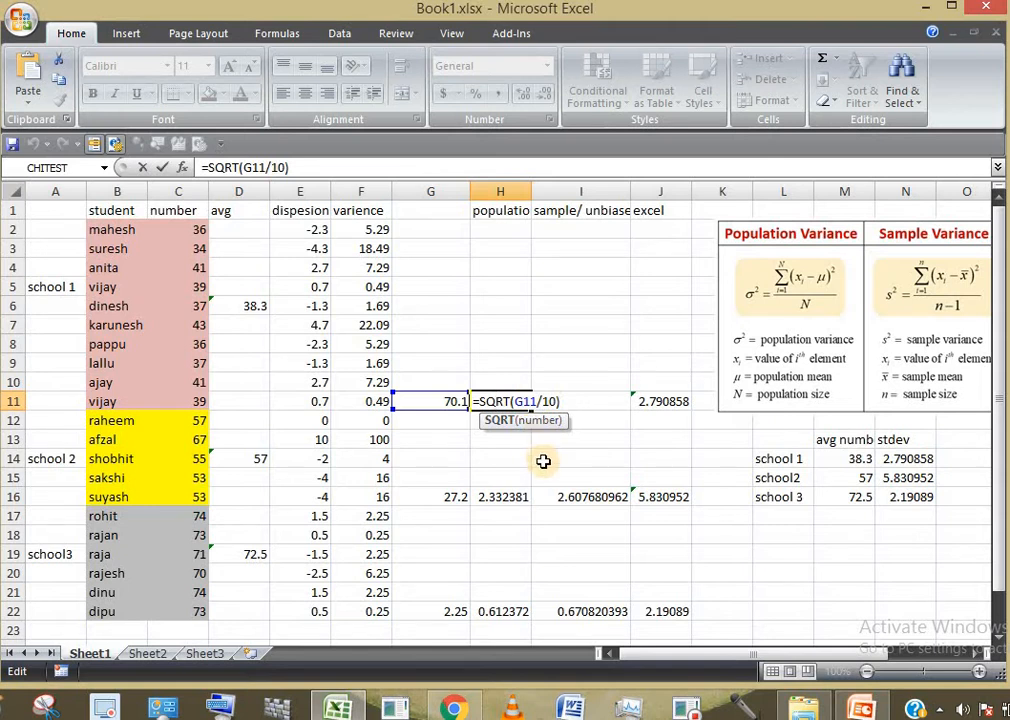
{"action": "key", "text": "Return"}
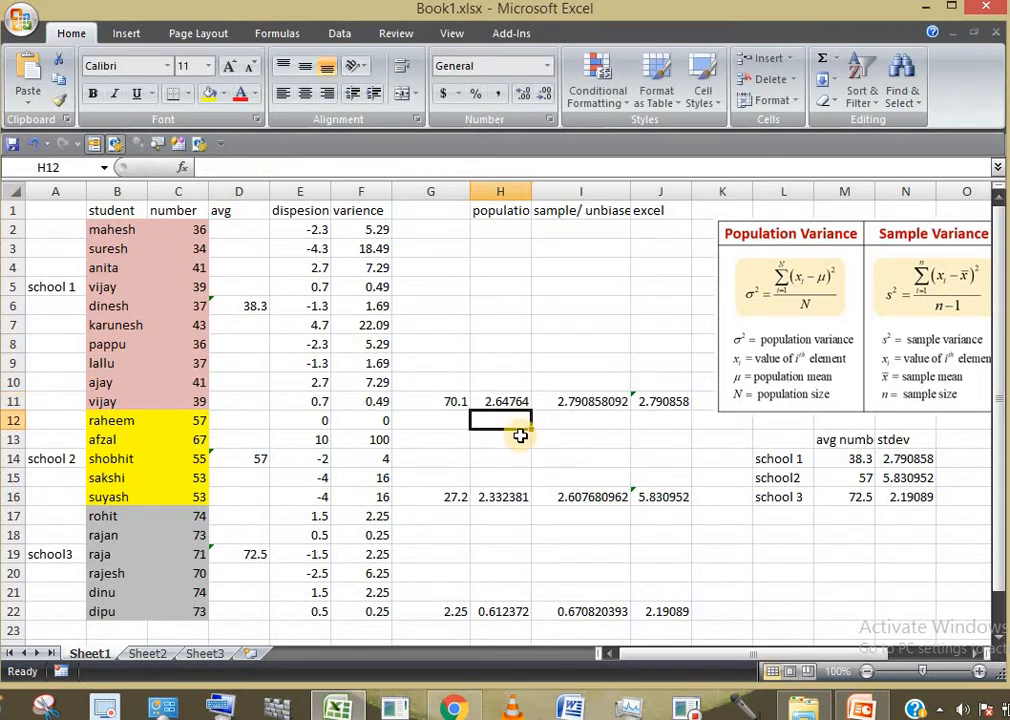
Step: Examine the sample standard deviation formula in I11 and the built-in STDEV formula in J11
{"action": "left_click", "coordinate": [607, 403]}
{"action": "double_click", "coordinate": [607, 403]}
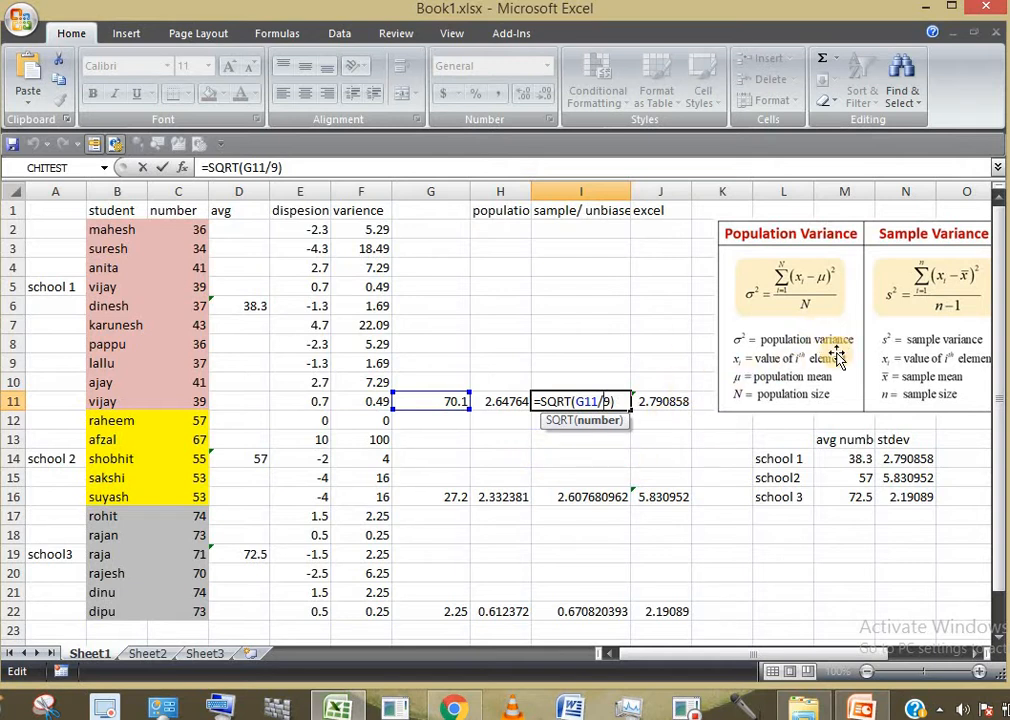
{"action": "left_click", "coordinate": [673, 401]}
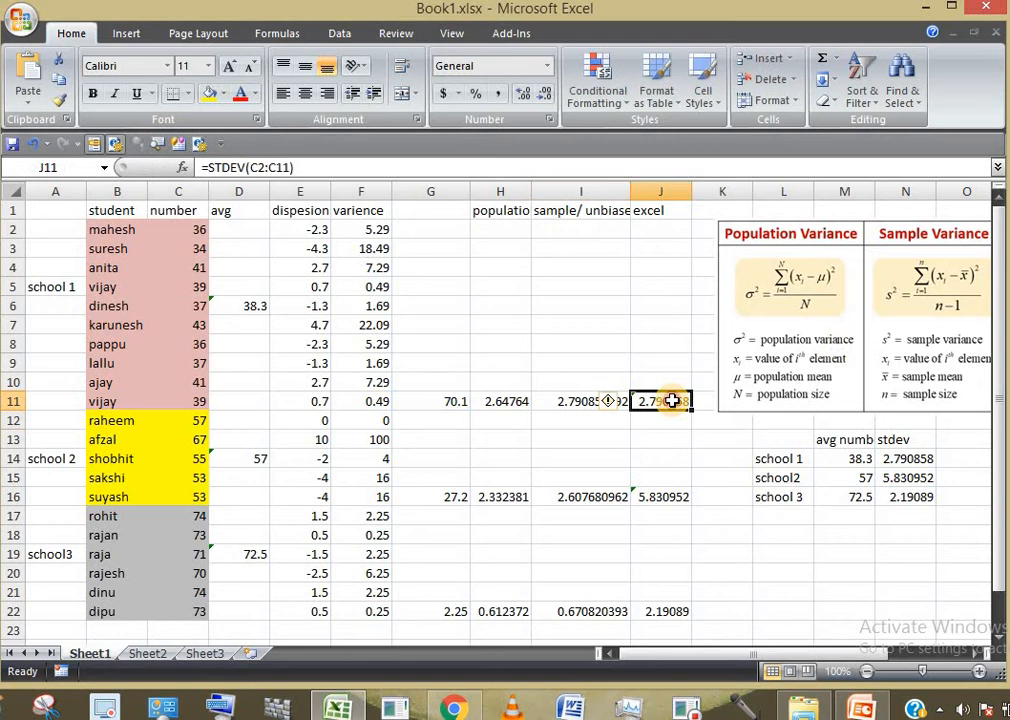
{"action": "double_click", "coordinate": [673, 401]}
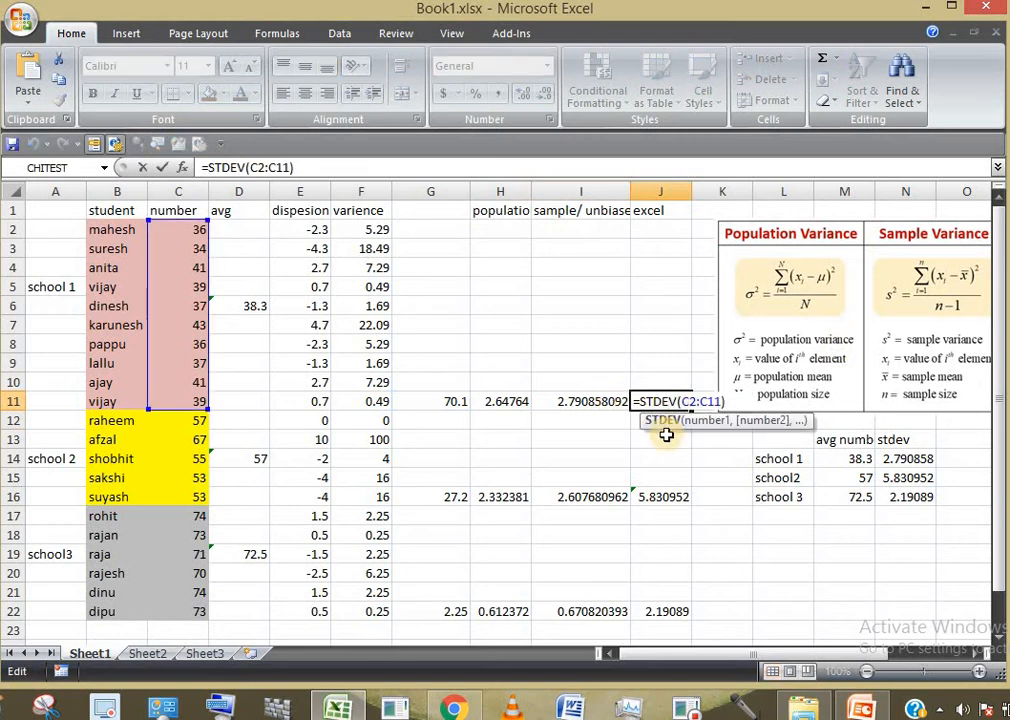
{"action": "left_click", "coordinate": [642, 446]}
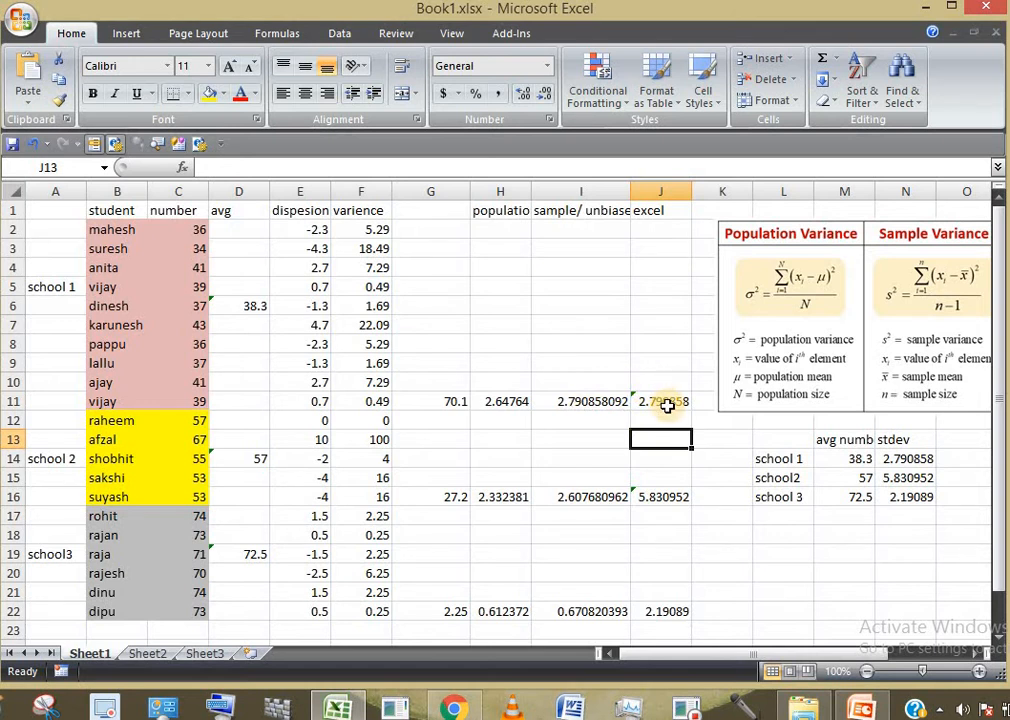
Step: Clear J11 and re-enter school 1's standard deviation there as =STDEV(C2:C11)
{"action": "left_click", "coordinate": [667, 404]}
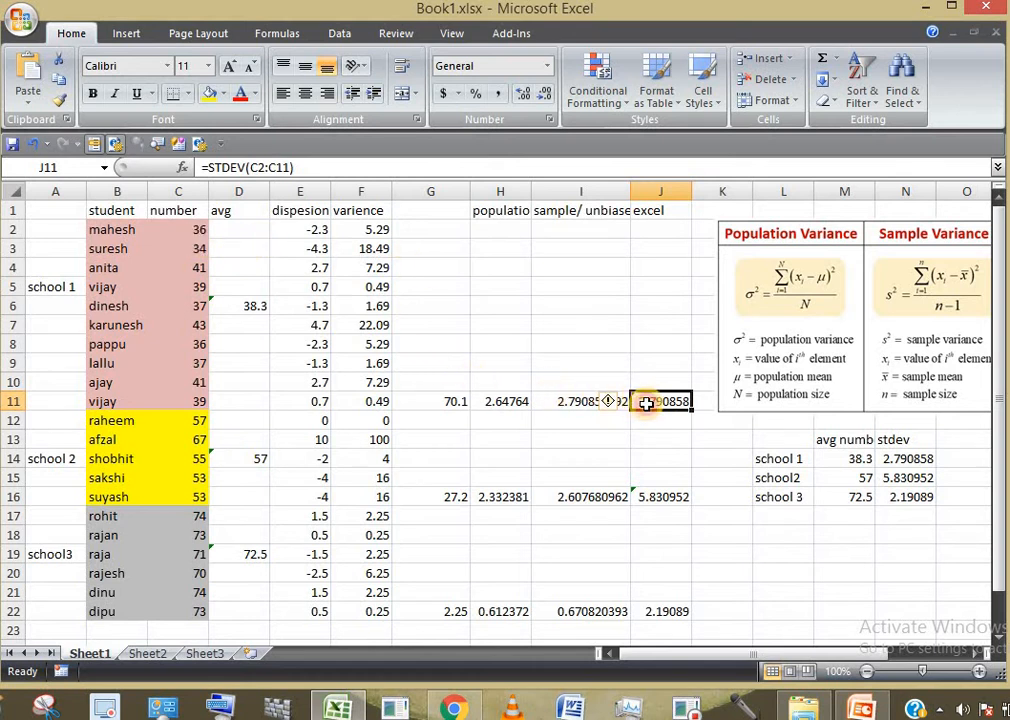
{"action": "key", "text": "BackSpace"}
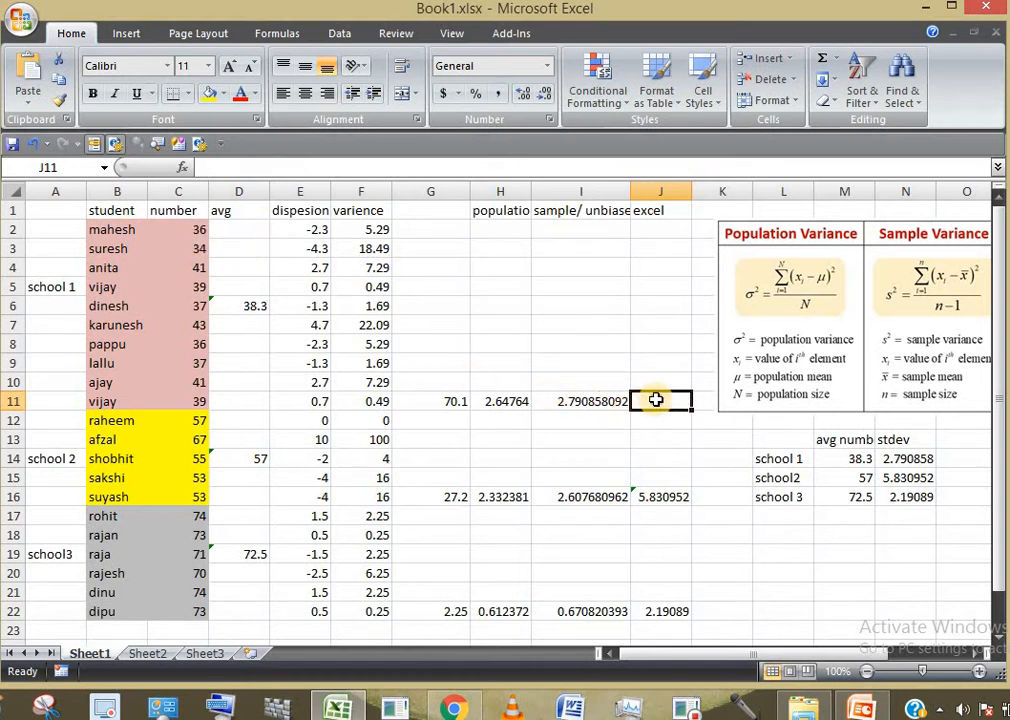
{"action": "type", "text": "="}
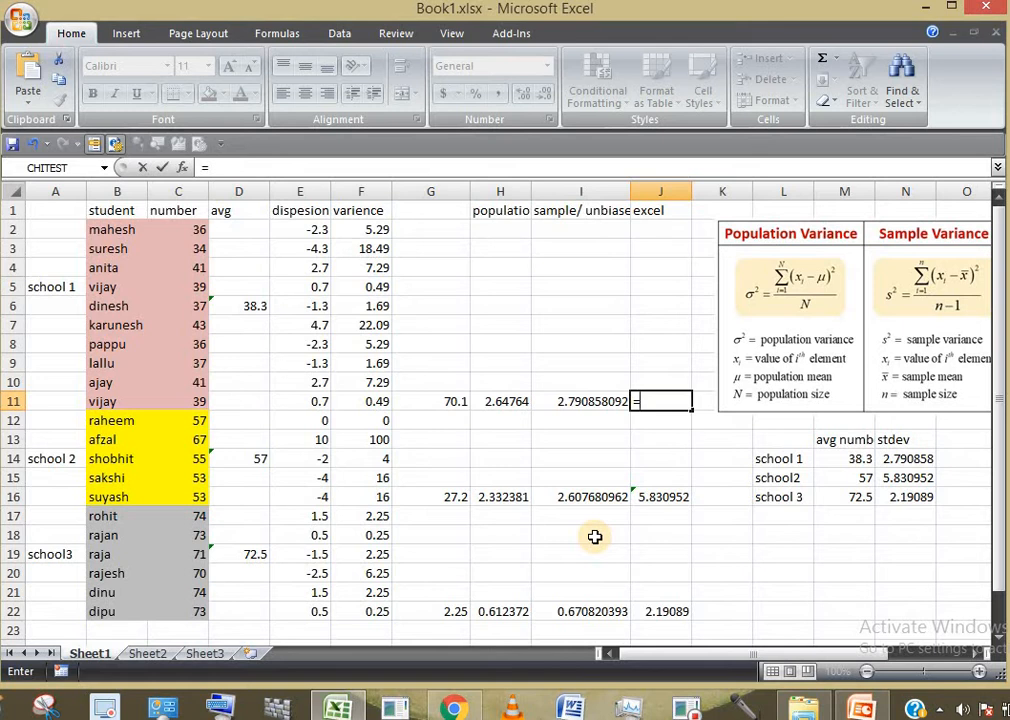
{"action": "type", "text": "s"}
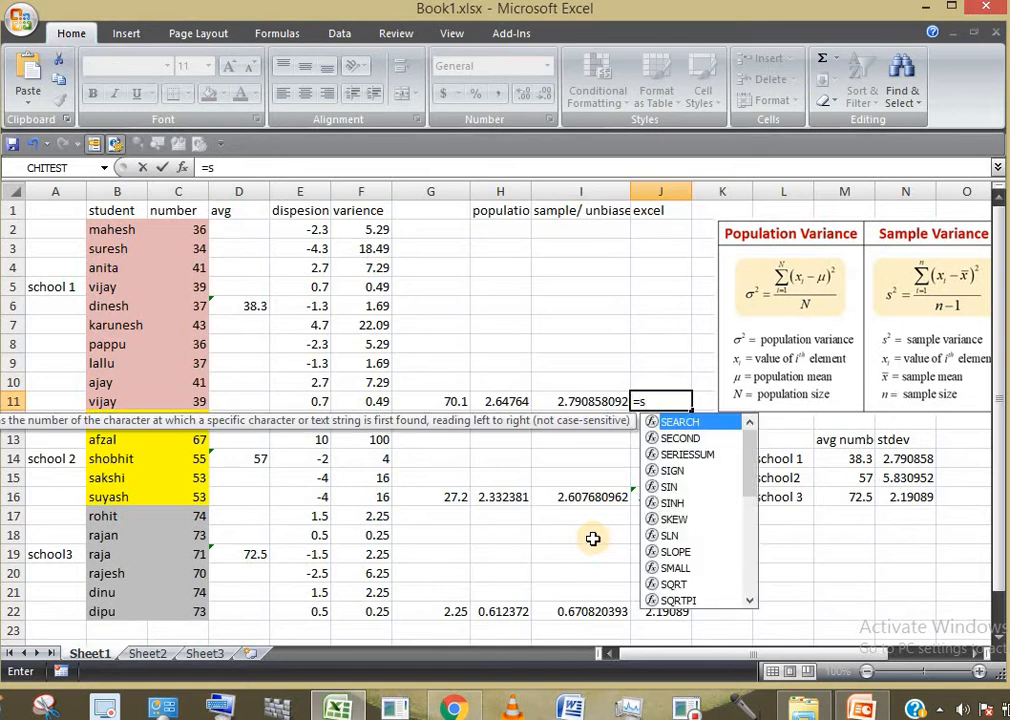
{"action": "type", "text": "tde"}
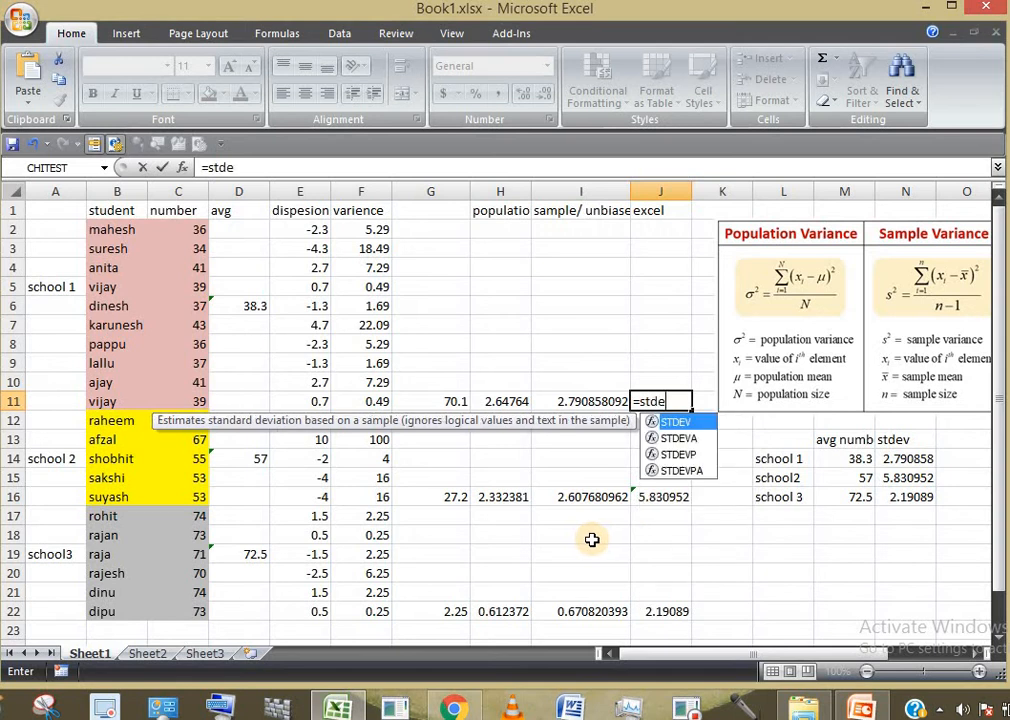
{"action": "type", "text": "v"}
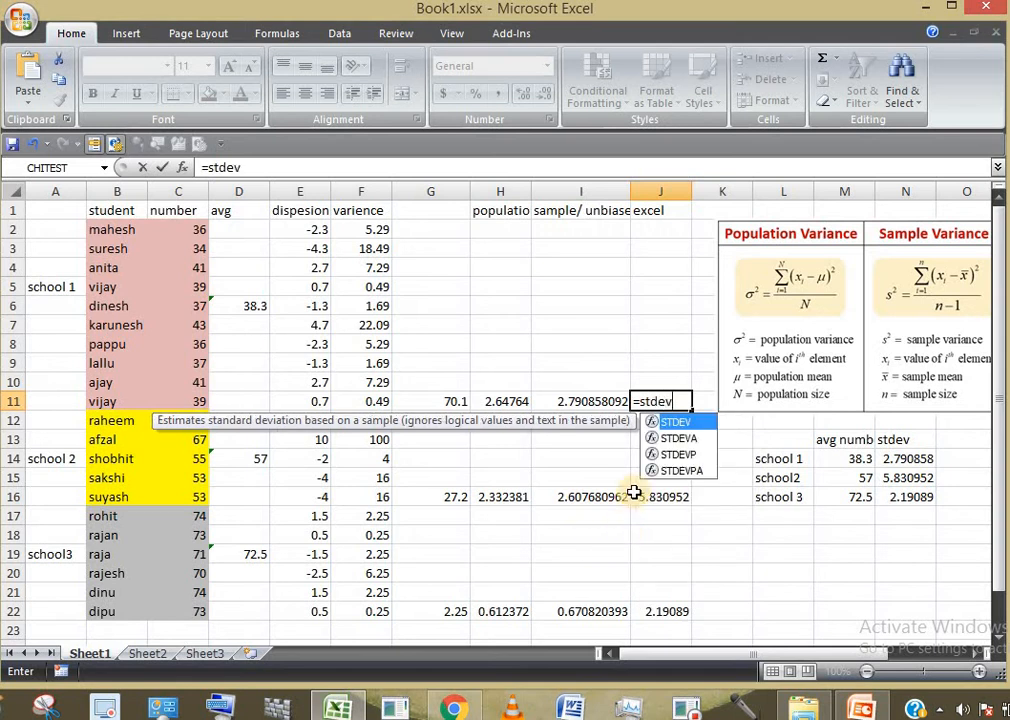
{"action": "double_click", "coordinate": [683, 425]}
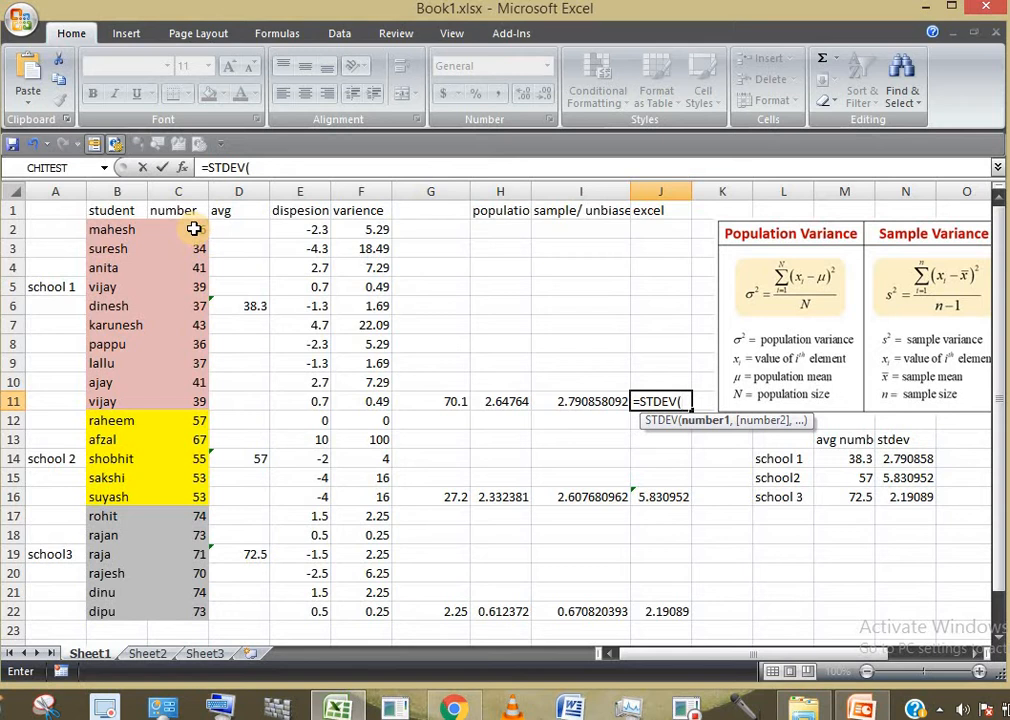
{"action": "left_click_drag", "start_coordinate": [193, 230], "coordinate": [177, 404]}
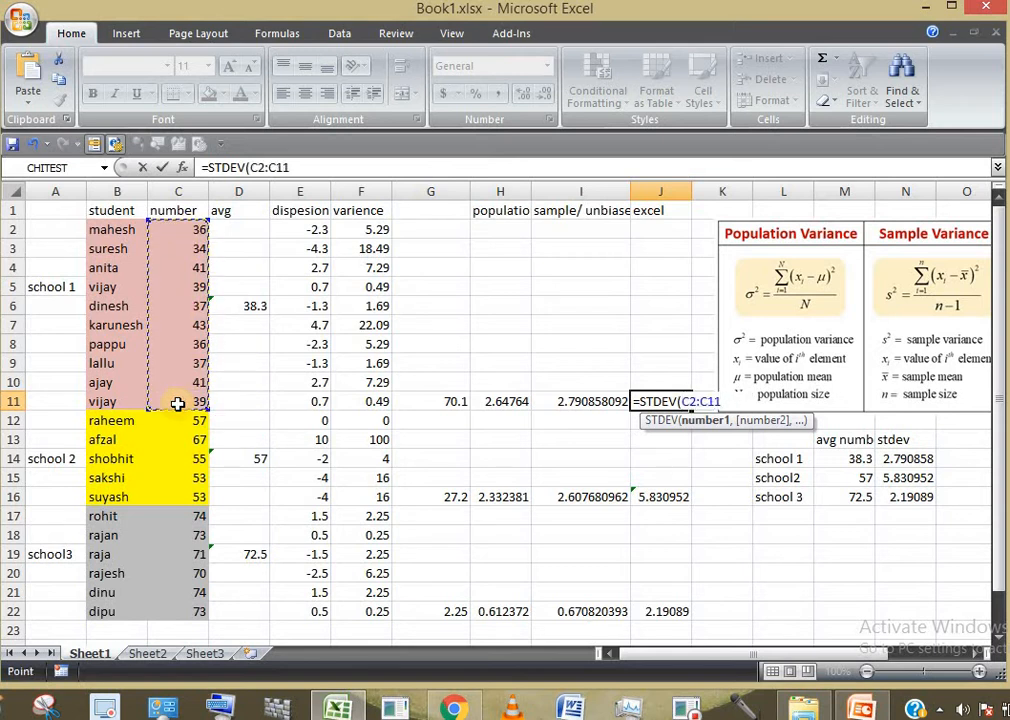
{"action": "key", "text": "Return"}
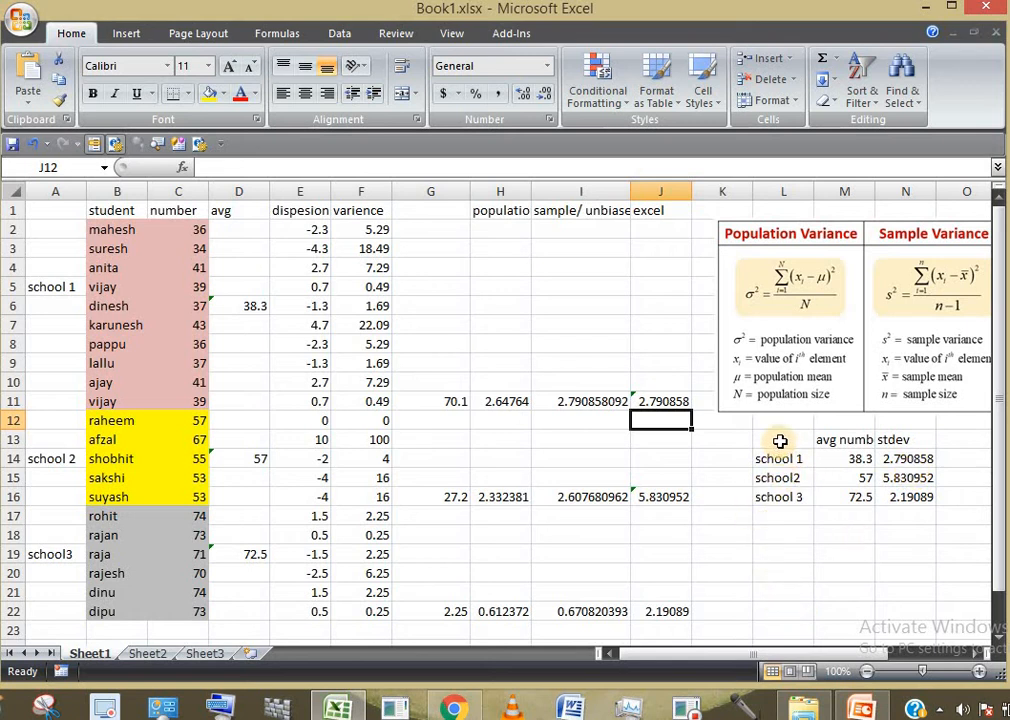
Step: Insert a 2-D clustered column chart of the school averages in L13:M16 and place it over columns C to I
{"action": "left_click_drag", "start_coordinate": [780, 441], "coordinate": [845, 500]}
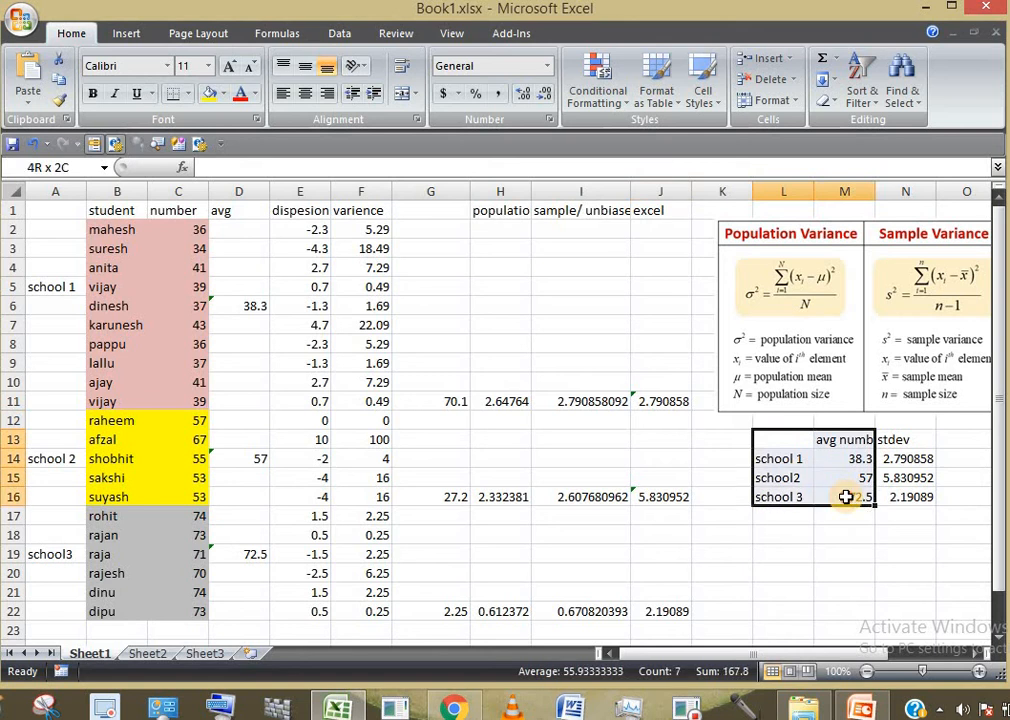
{"action": "left_click", "coordinate": [127, 34]}
{"action": "left_click", "coordinate": [310, 85]}
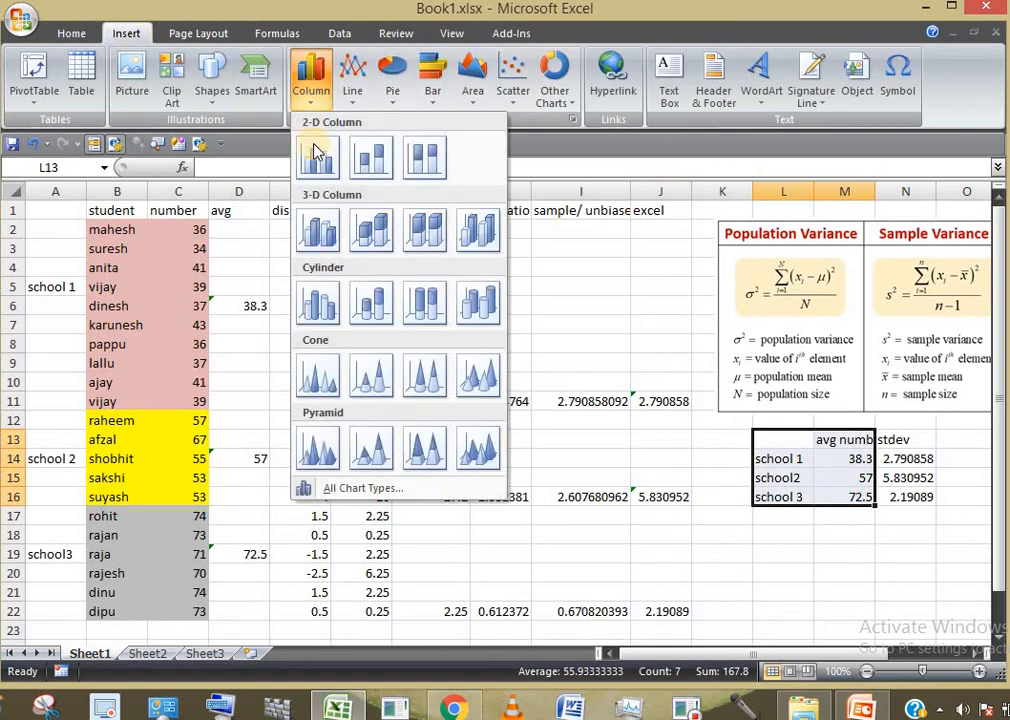
{"action": "left_click", "coordinate": [326, 168]}
{"action": "left_click_drag", "start_coordinate": [505, 295], "coordinate": [366, 261]}
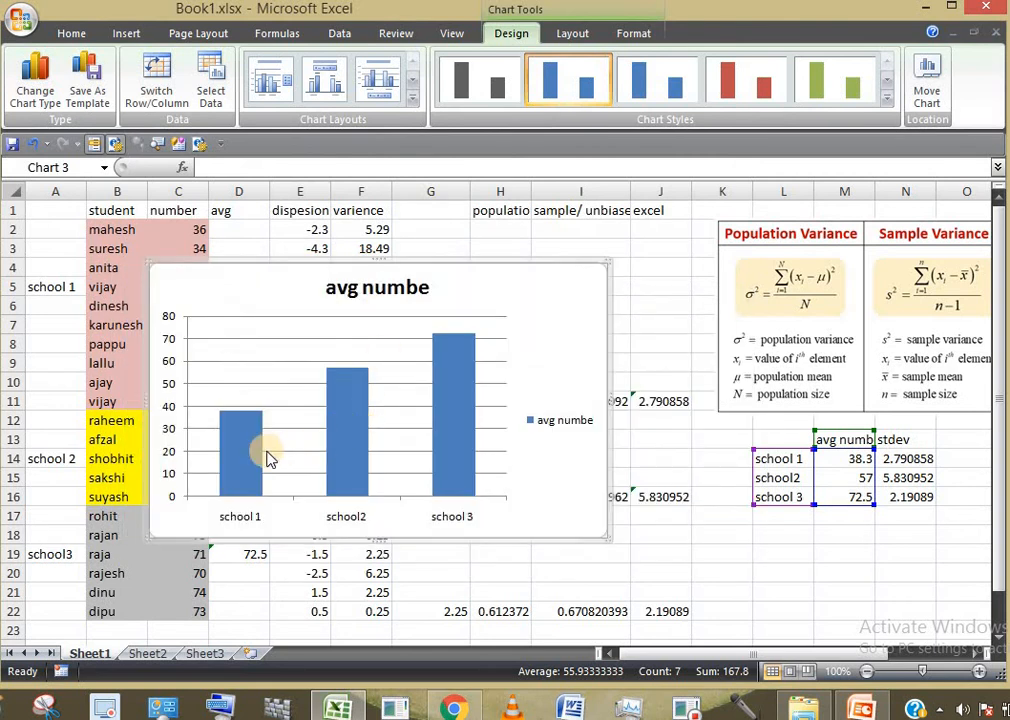
Step: Delete the horizontal gridlines and the legend from the school averages chart
{"action": "left_click", "coordinate": [505, 320]}
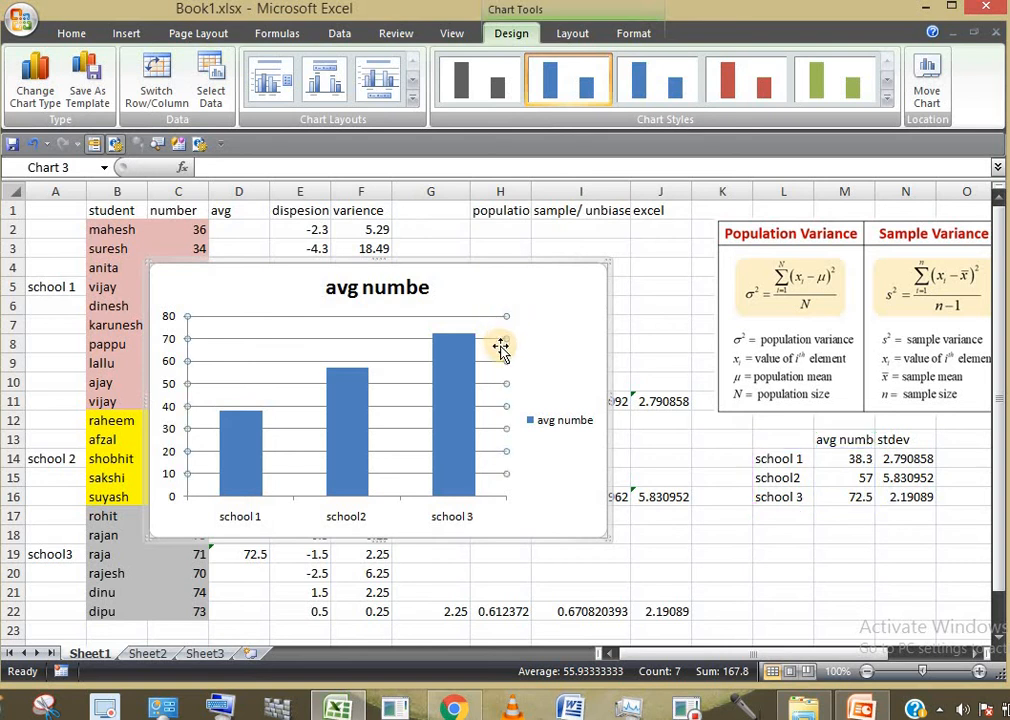
{"action": "key", "text": "Delete"}
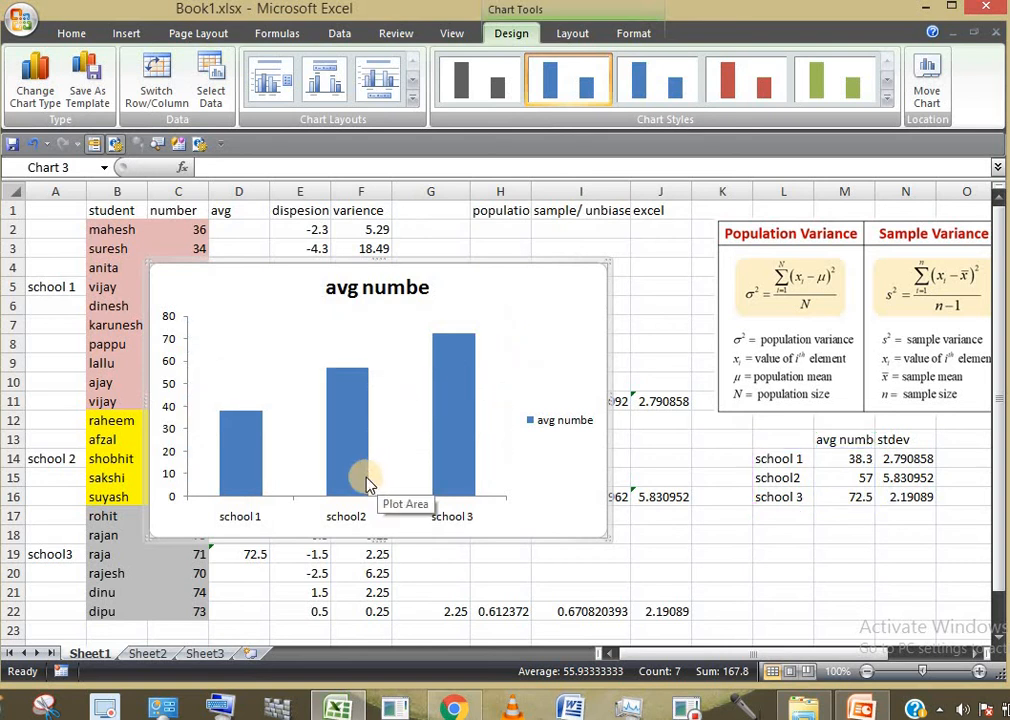
{"action": "left_click", "coordinate": [548, 430]}
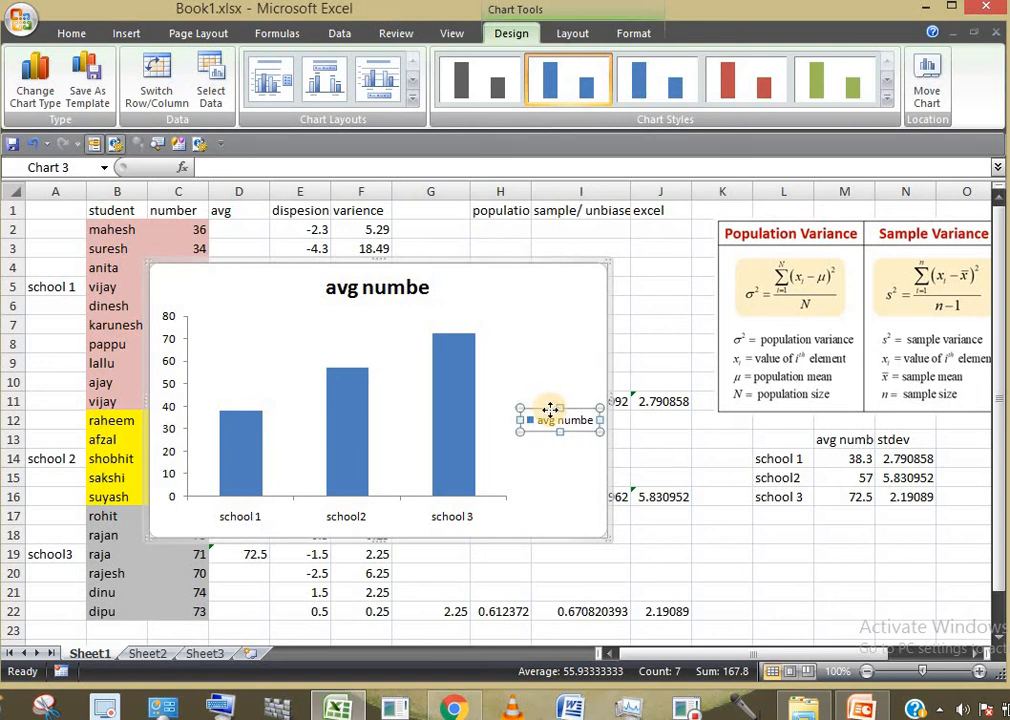
{"action": "key", "text": "Delete"}
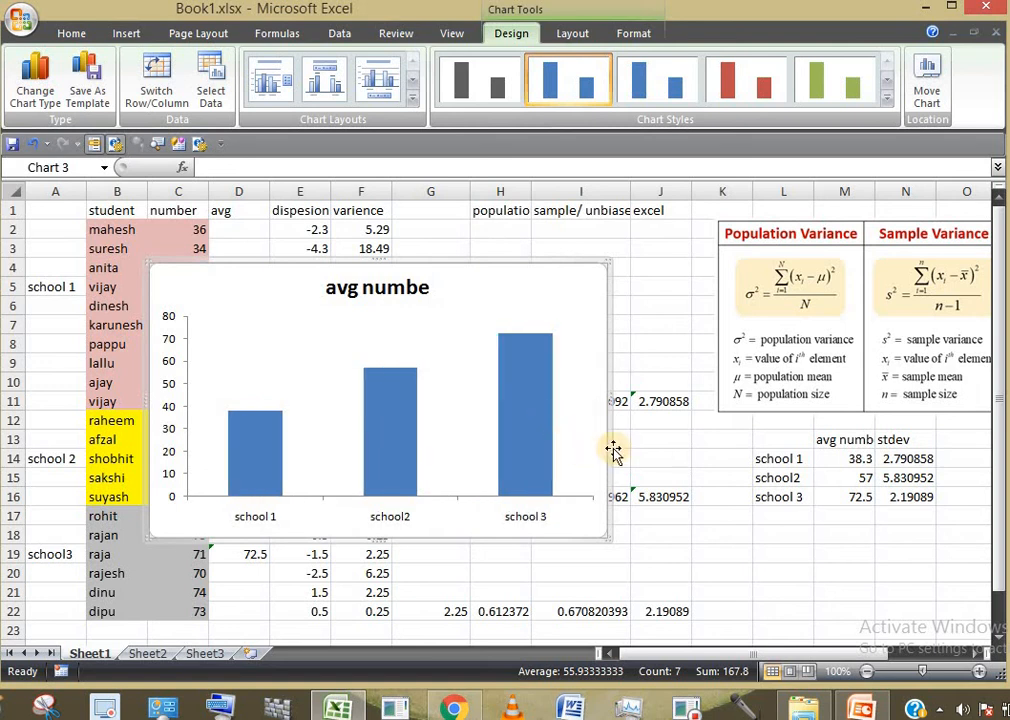
Step: Add vertical error bars to the school averages columns and set their error amount to custom specified values
{"action": "left_click", "coordinate": [636, 35]}
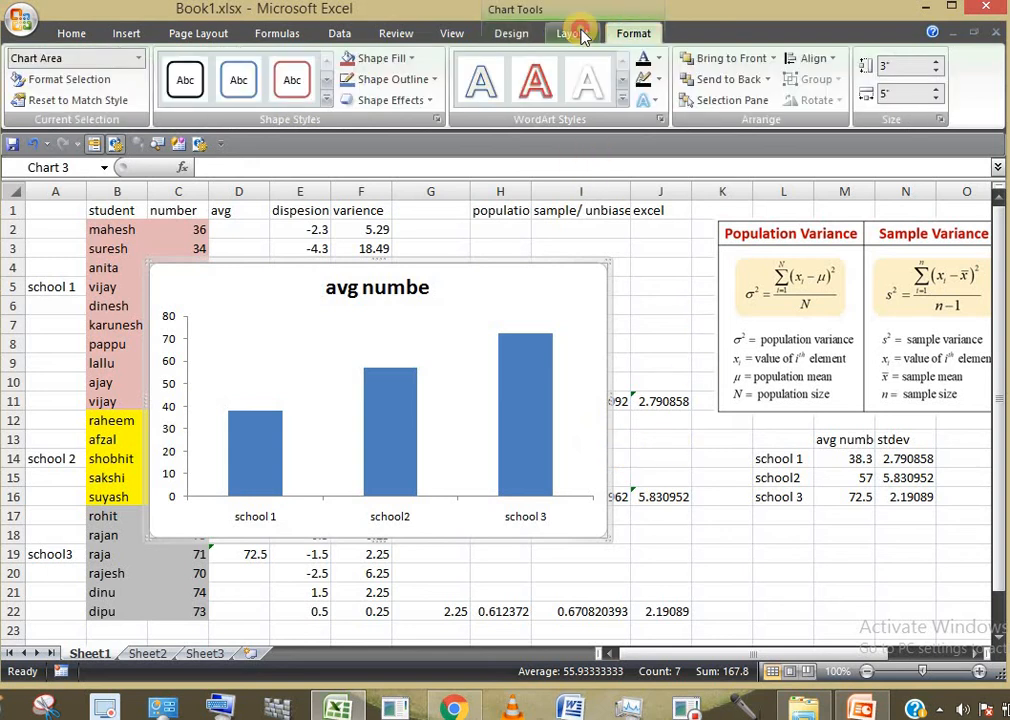
{"action": "left_click", "coordinate": [574, 33]}
{"action": "left_click", "coordinate": [850, 102]}
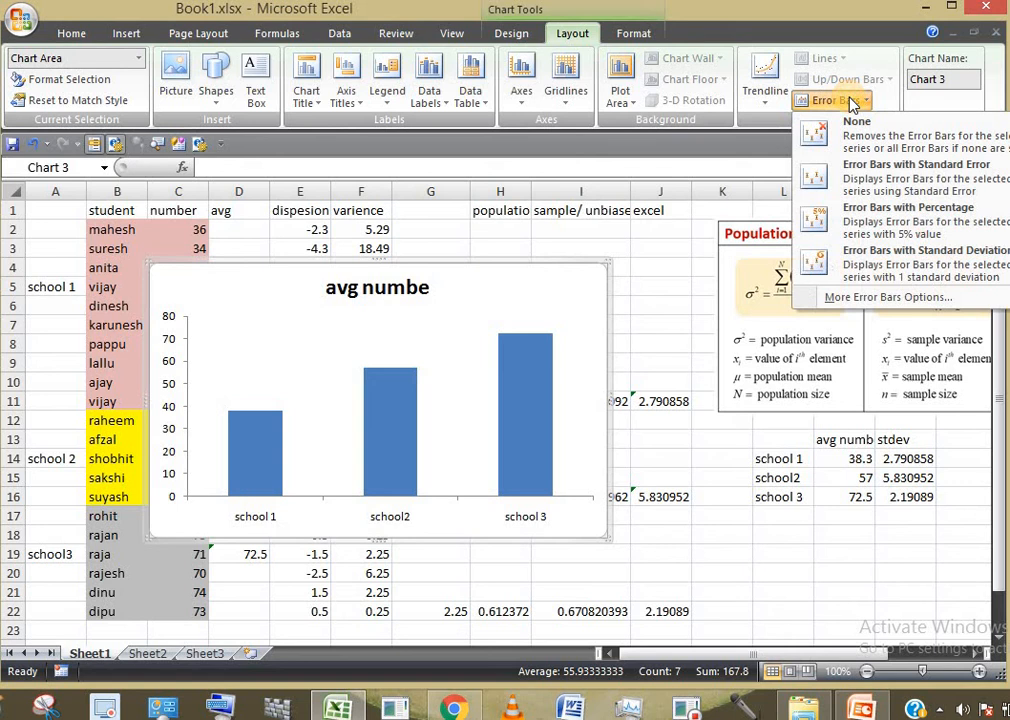
{"action": "left_click", "coordinate": [874, 298]}
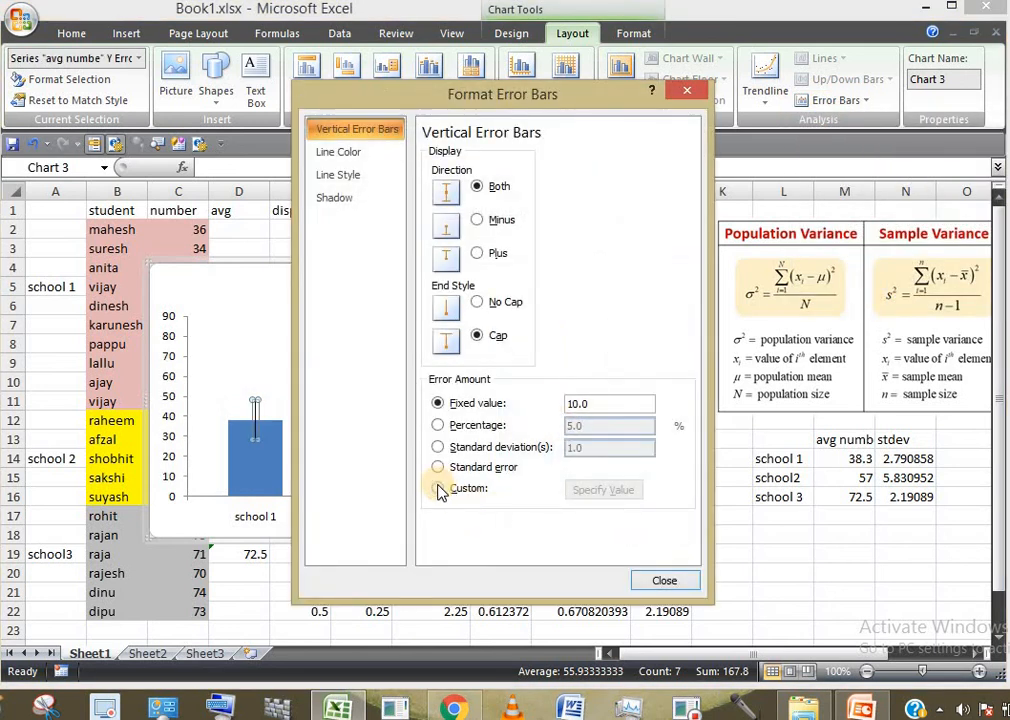
{"action": "left_click", "coordinate": [438, 489]}
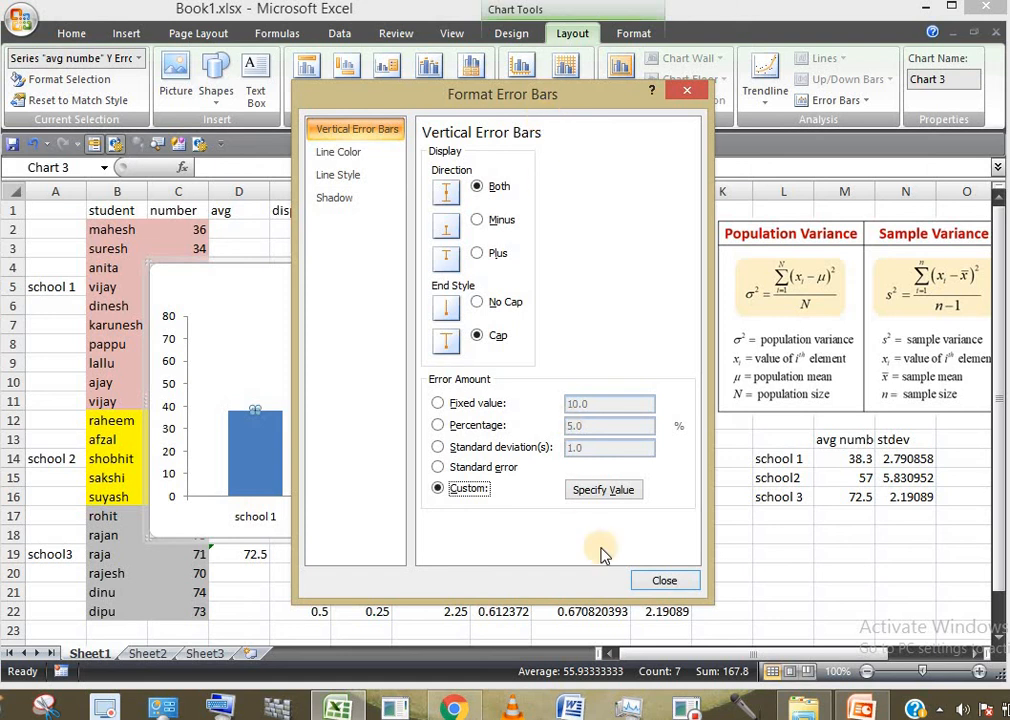
{"action": "left_click", "coordinate": [603, 490]}
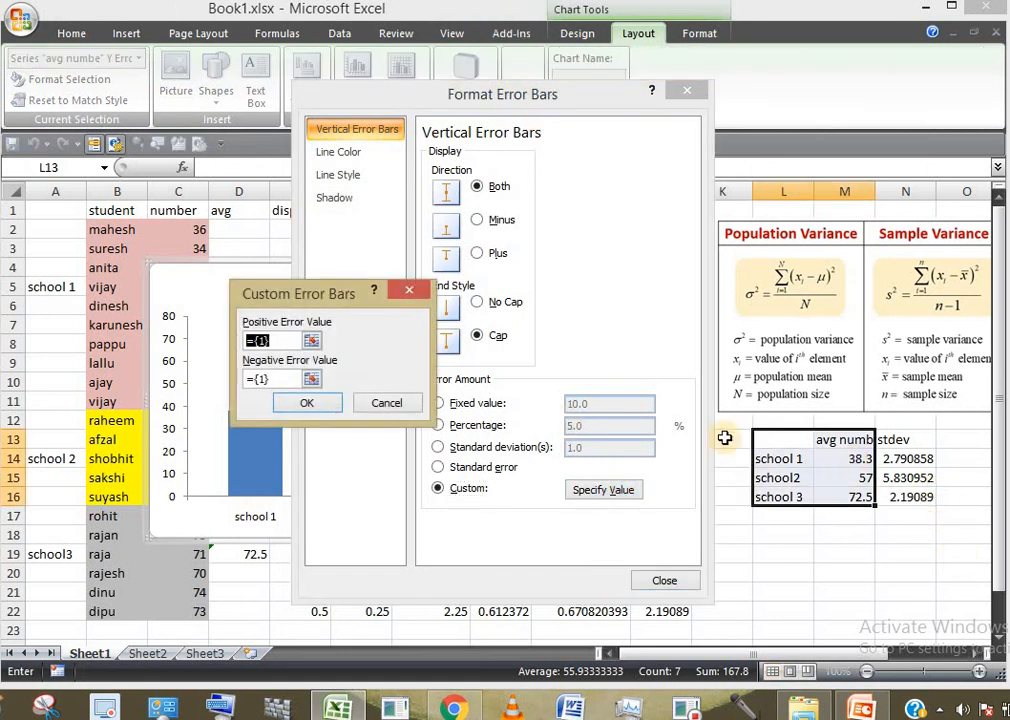
Step: Use the standard deviations in N14:N16 as both the positive and negative custom error values and apply them to the chart
{"action": "left_click", "coordinate": [311, 341]}
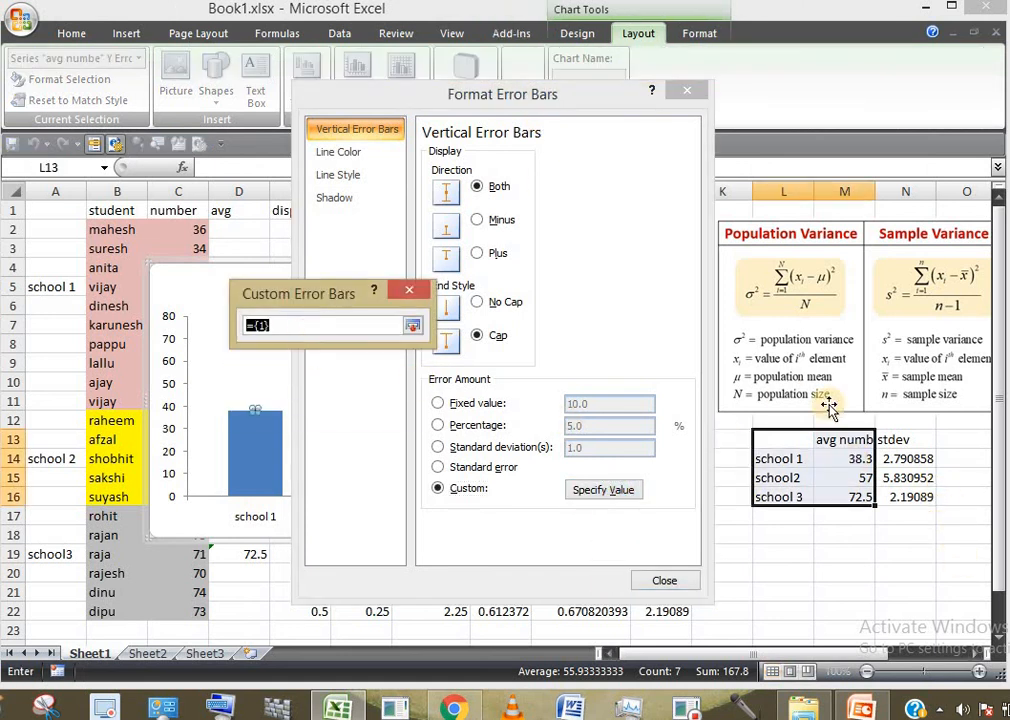
{"action": "left_click_drag", "start_coordinate": [902, 459], "coordinate": [898, 498]}
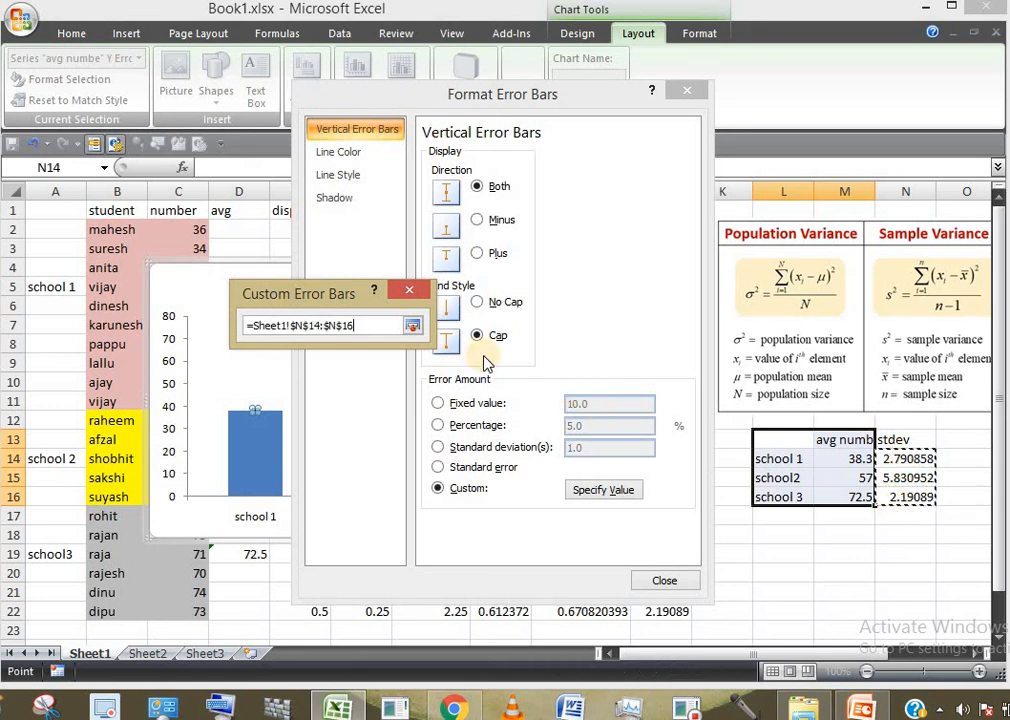
{"action": "left_click", "coordinate": [419, 331]}
{"action": "left_click", "coordinate": [318, 377]}
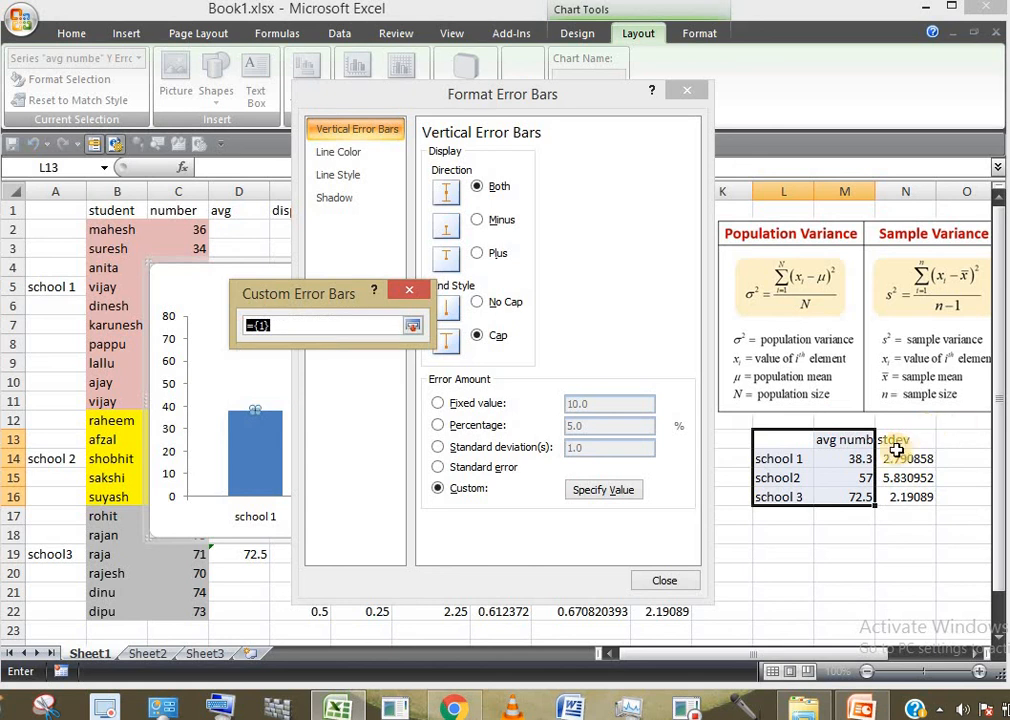
{"action": "left_click_drag", "start_coordinate": [897, 459], "coordinate": [904, 494]}
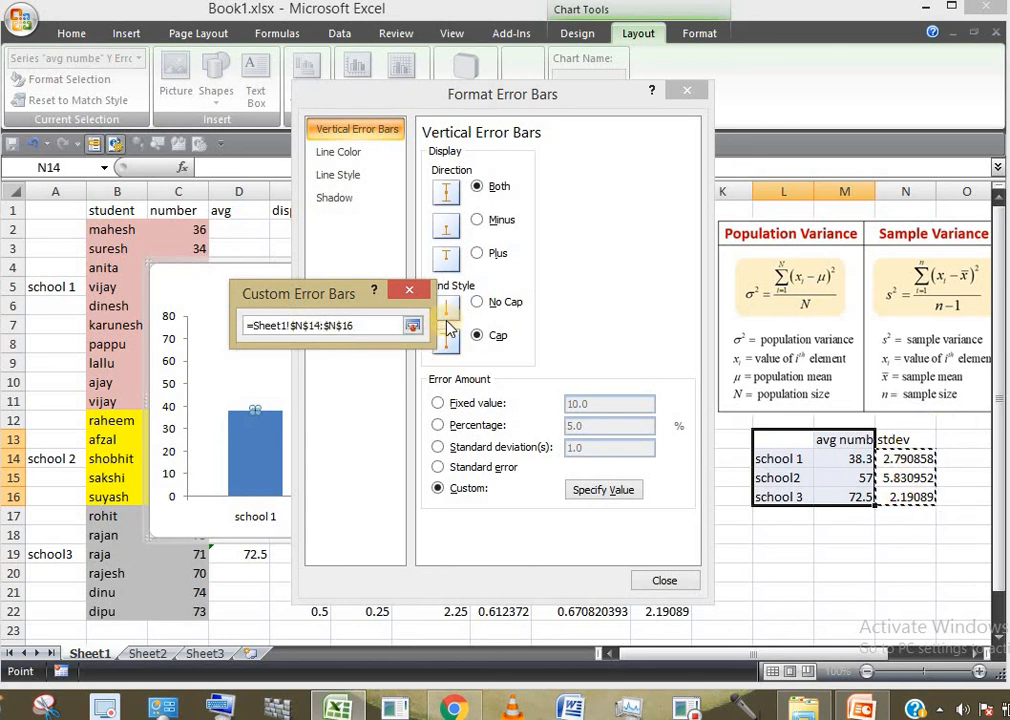
{"action": "left_click", "coordinate": [413, 329]}
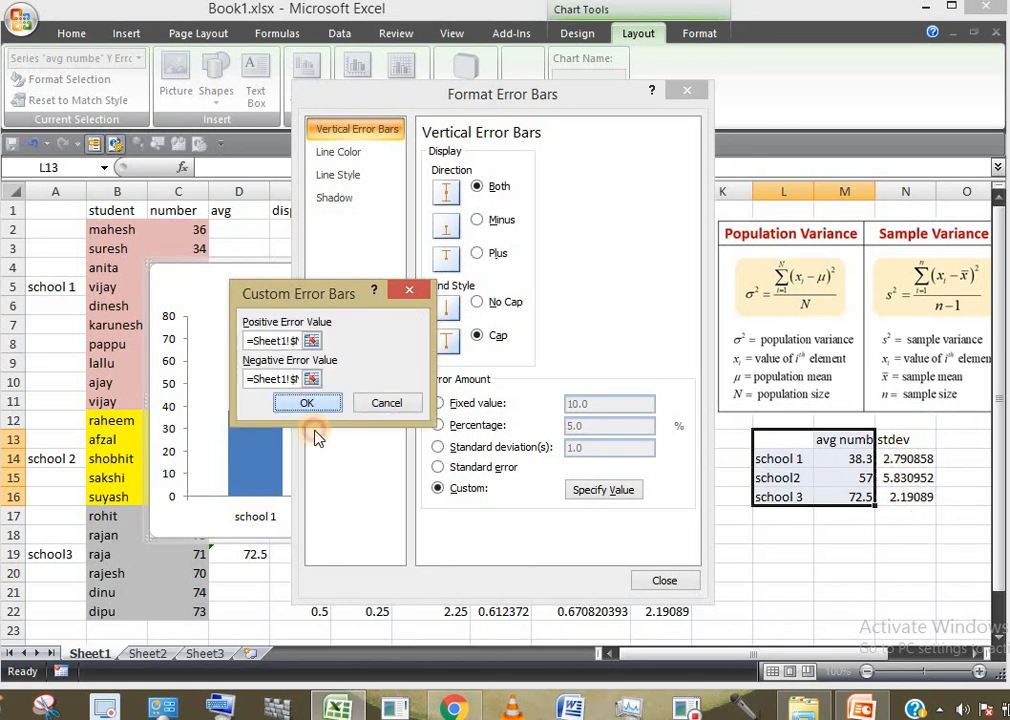
{"action": "left_click", "coordinate": [306, 404]}
{"action": "left_click", "coordinate": [664, 580]}
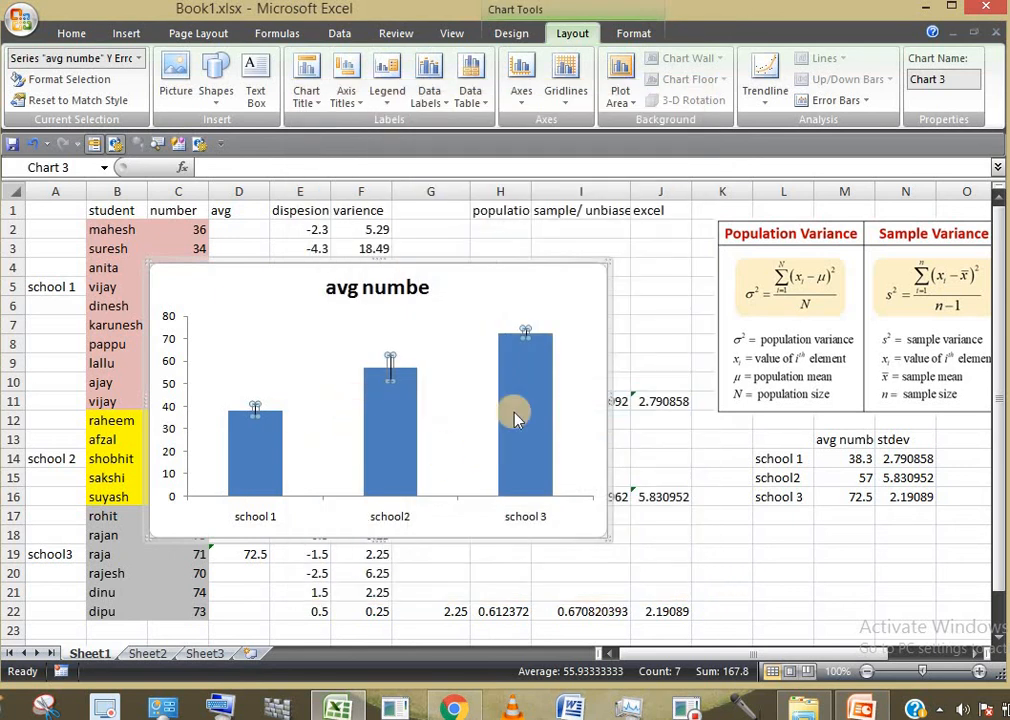
{"action": "left_click", "coordinate": [551, 287]}
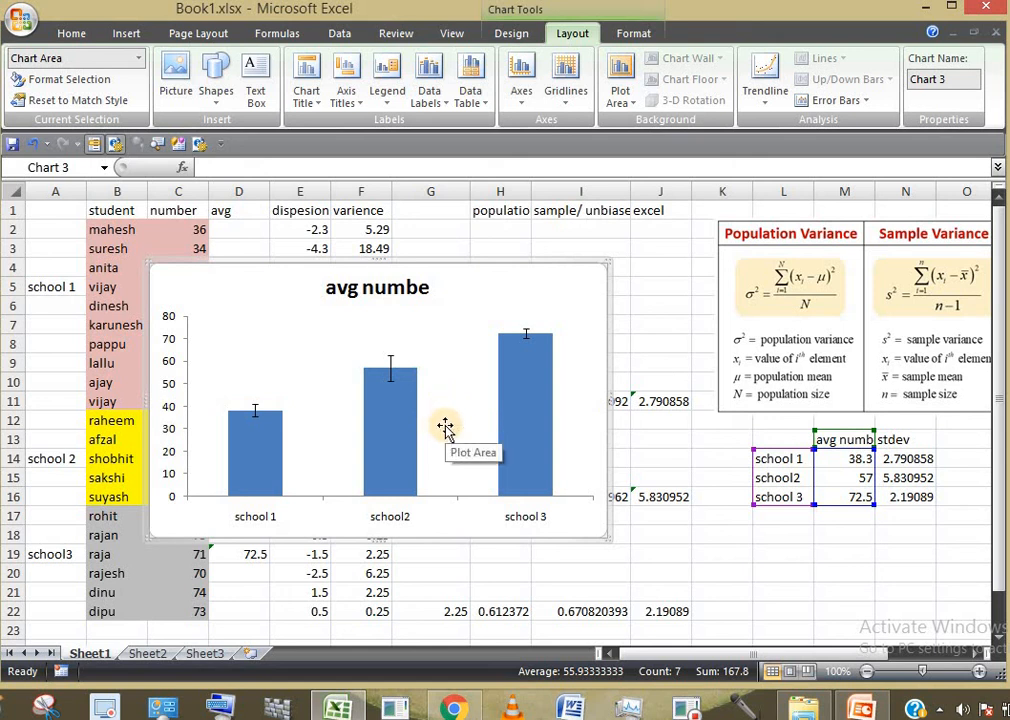
{"action": "mouse_move", "coordinate": [414, 415]}
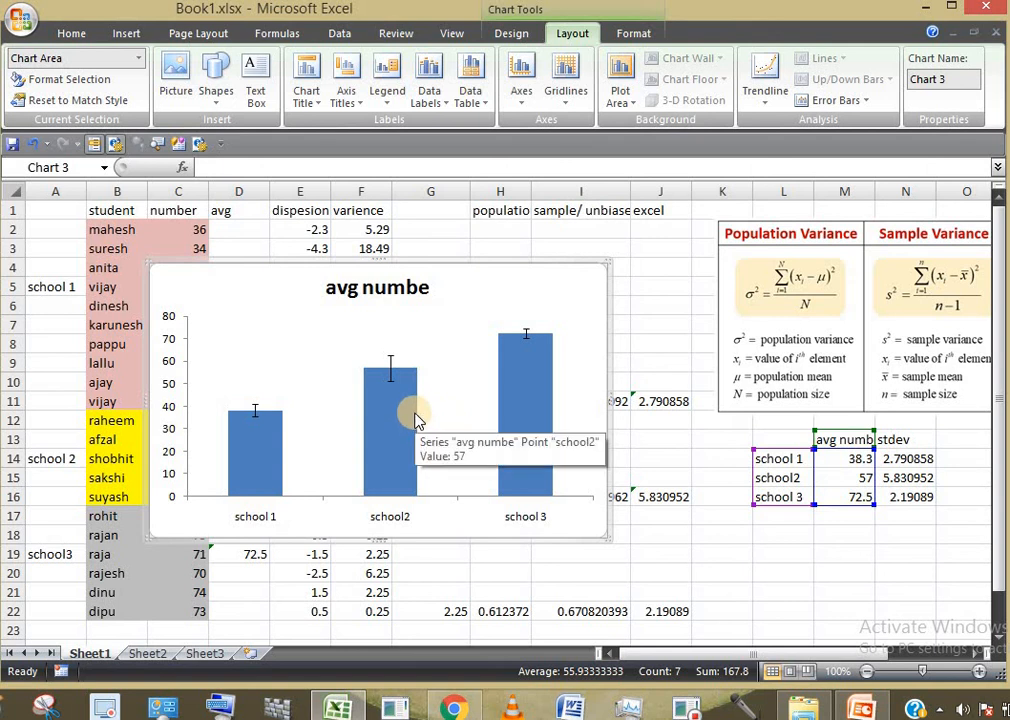